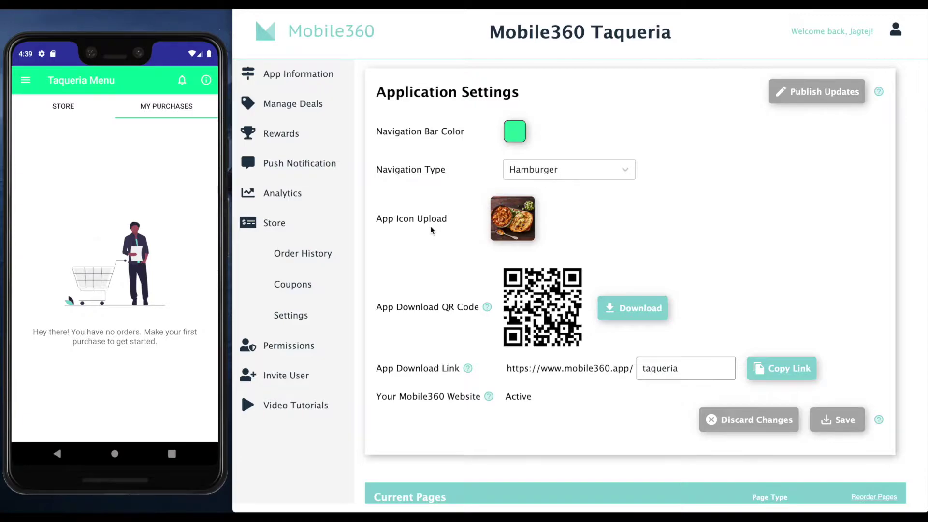
# Review the app's Current Pages list and the page types offered for a new page.
pyautogui.scroll(-7, 430, 225)
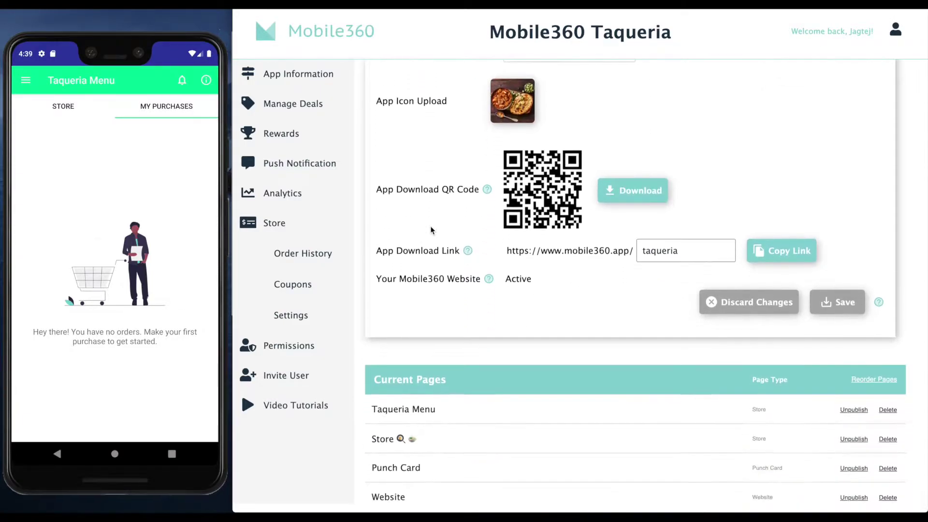
pyautogui.tripleClick(419, 153)
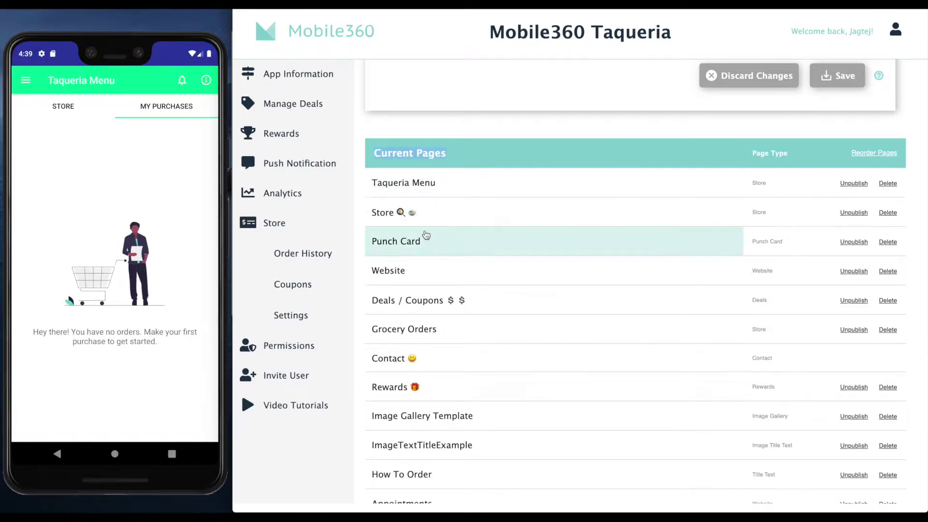
pyautogui.scroll(-2, 451, 365)
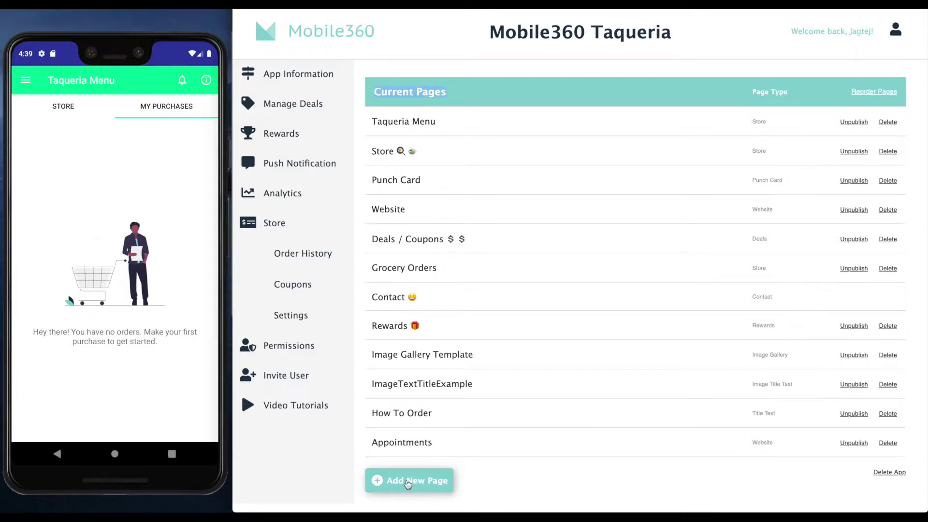
pyautogui.click(427, 489)
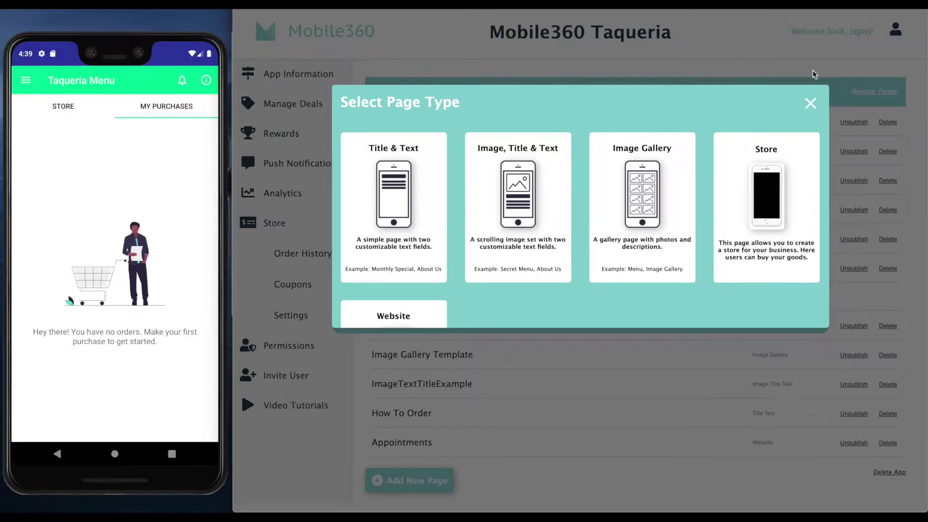
pyautogui.click(811, 103)
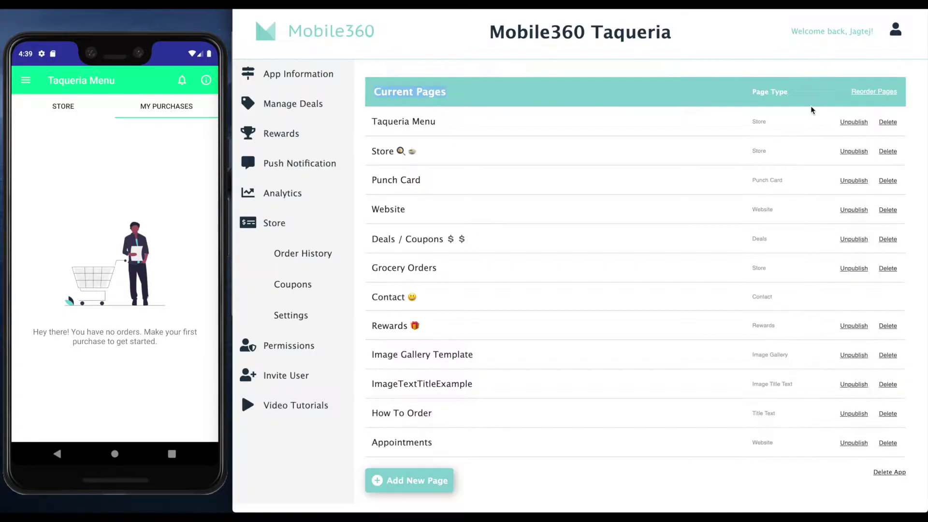
# Open the Taqueria Menu store page and start creating a new store item.
pyautogui.scroll(3, 549, 242)
pyautogui.scroll(1, 550, 243)
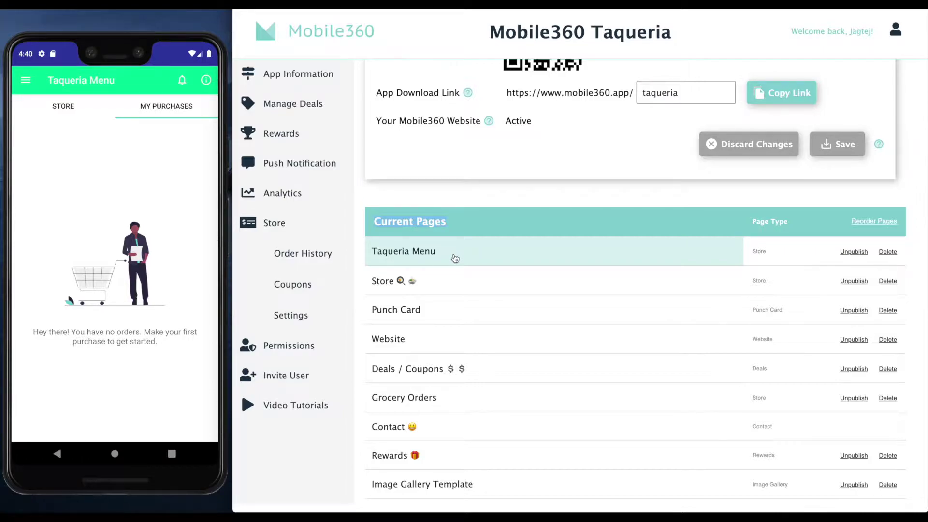
pyautogui.click(455, 259)
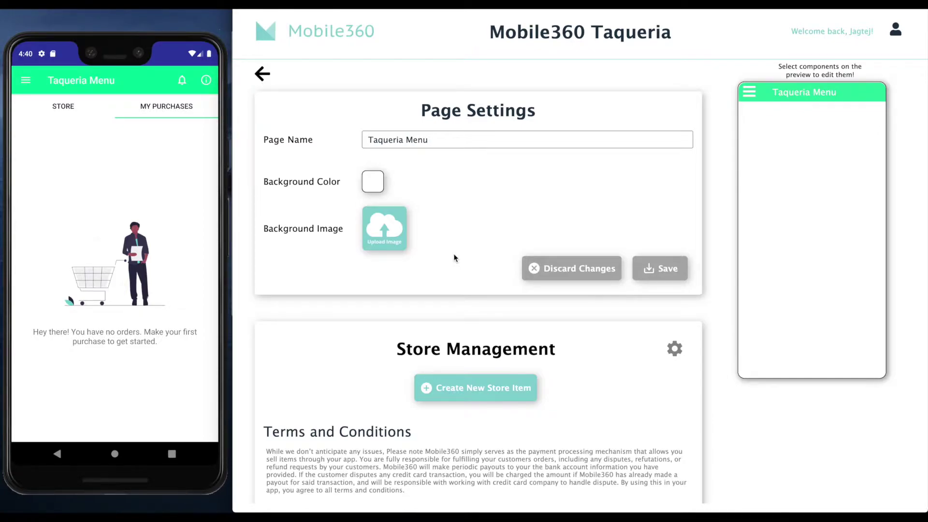
pyautogui.click(468, 397)
# Name the new store item "Super Burrito" and set its starting price to $9.99.
pyautogui.click(385, 192)
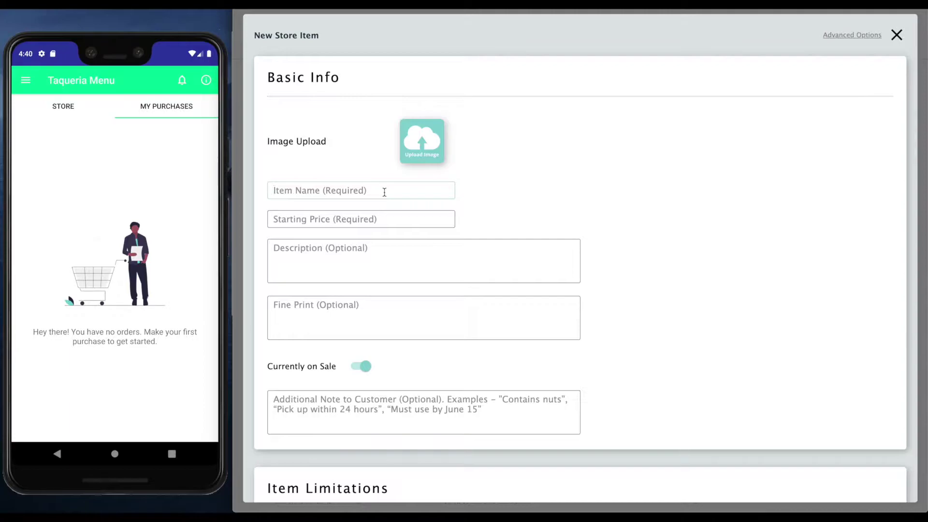
pyautogui.write('Super ')
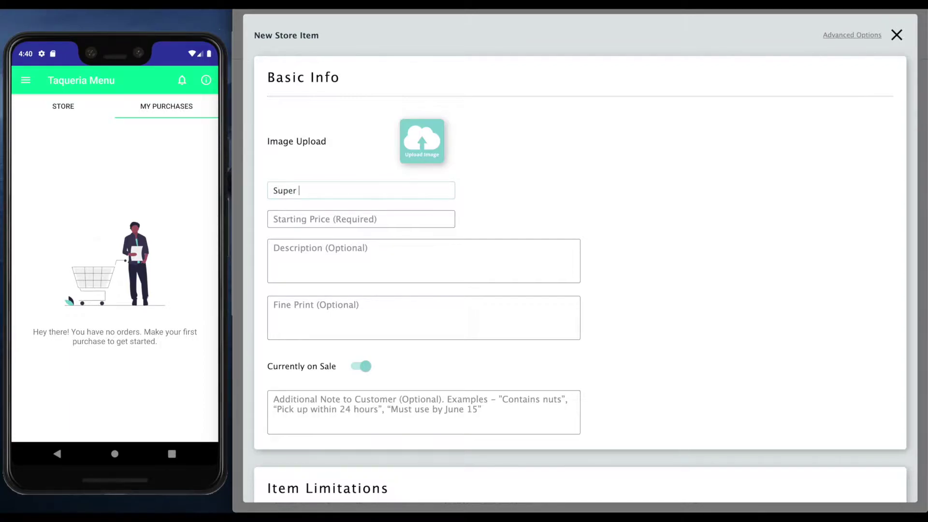
pyautogui.write('Burrito')
pyautogui.press('Tab')
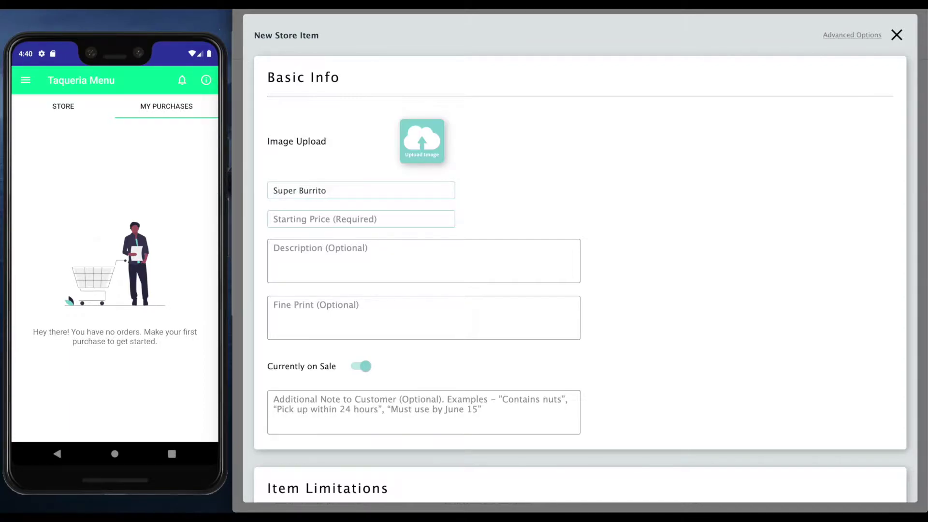
pyautogui.write('9.99')
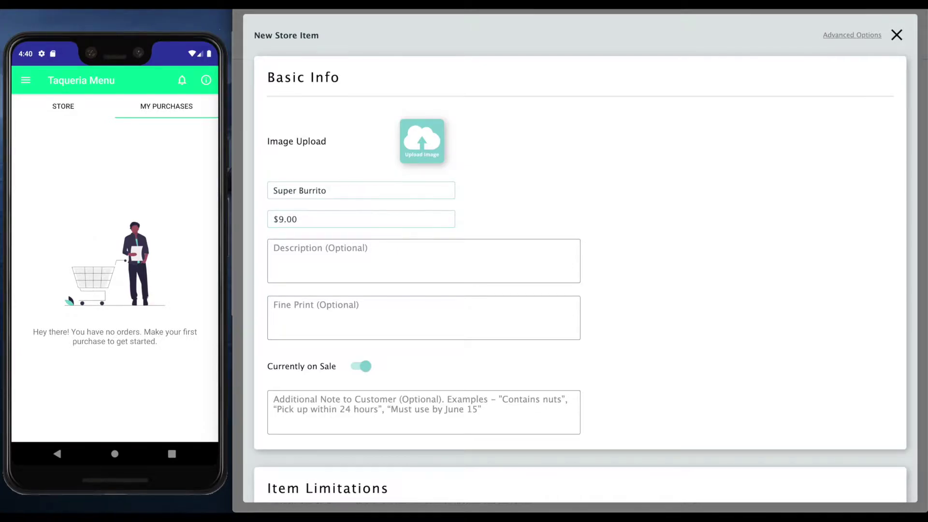
# Enter "Make the best burrito of your life right here!" as the item's description.
pyautogui.click(396, 261)
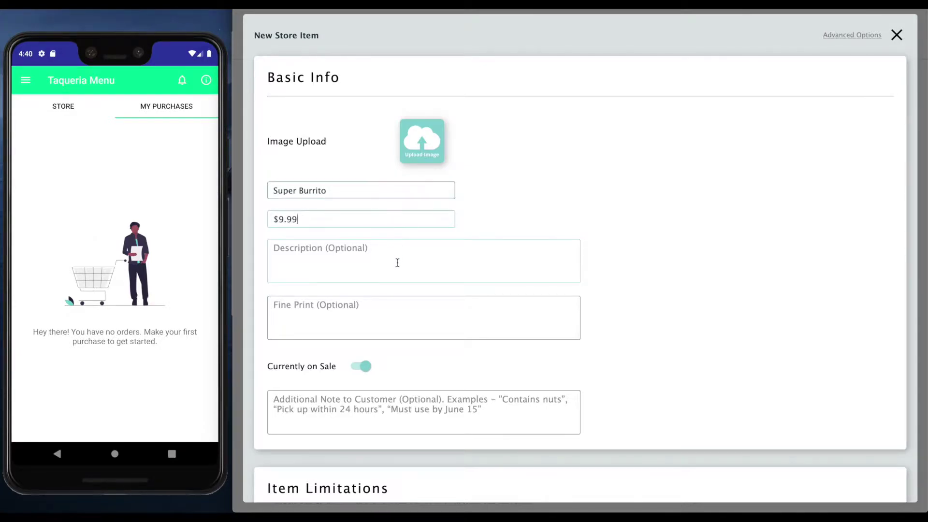
pyautogui.write('Make the bet')
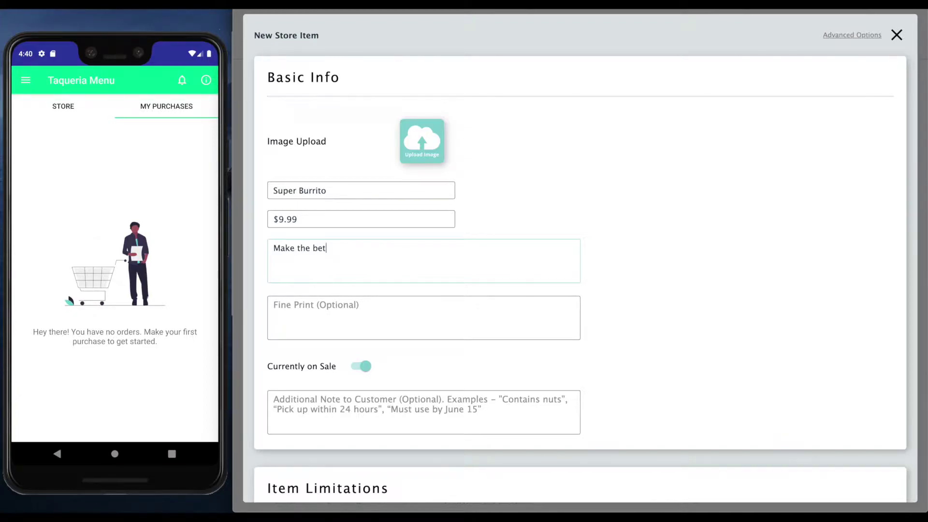
pyautogui.press('BackSpace')
pyautogui.write('st burrito of your life right here!')
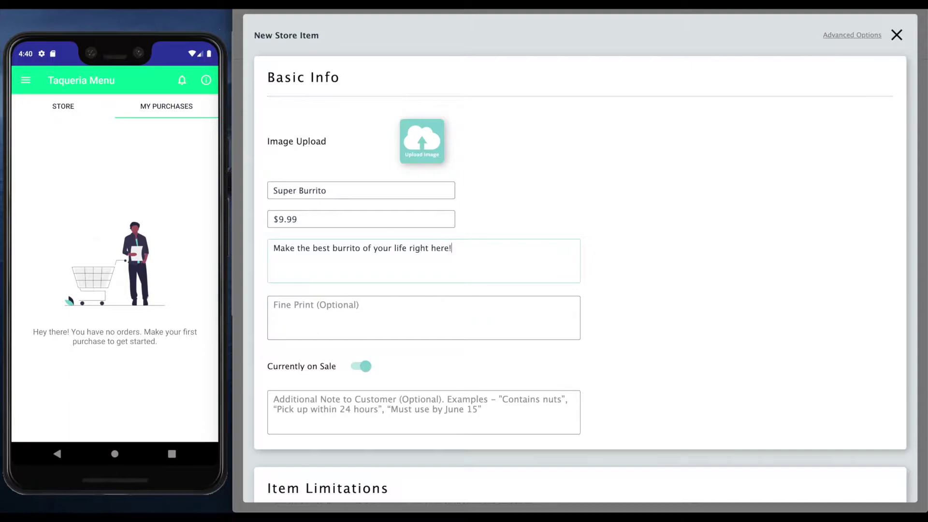
# Enter "No refunds." as the item's fine print.
pyautogui.press('Tab')
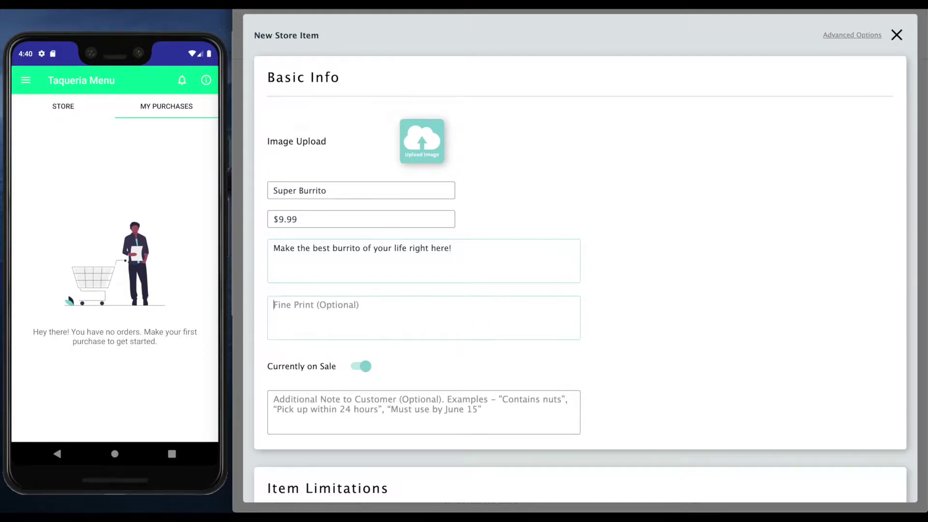
pyautogui.write('No refunnds')
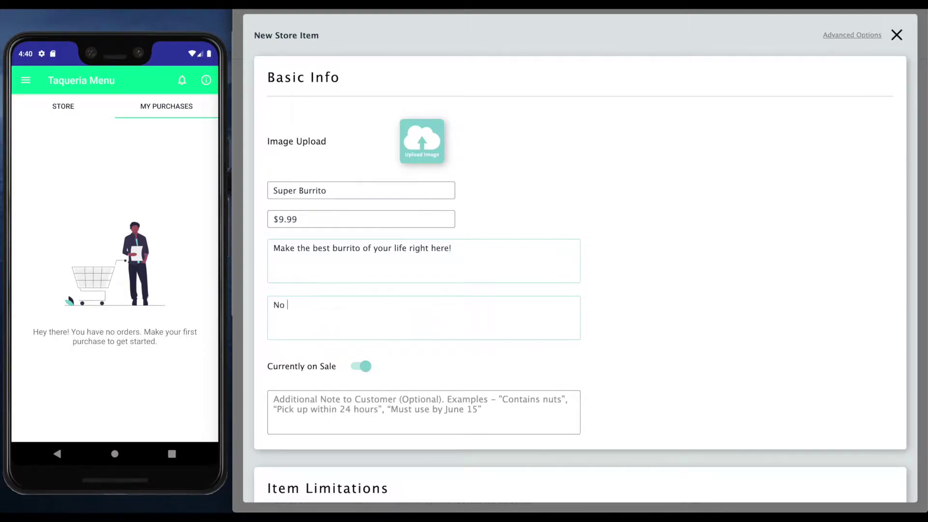
pyautogui.press('BackSpace')
pyautogui.press('BackSpace')
pyautogui.press('BackSpace')
pyautogui.write('ds.')
# Add the customer note "Please allow 20 minutes before picking your order." while keeping the item on sale.
pyautogui.scroll(-2, 482, 327)
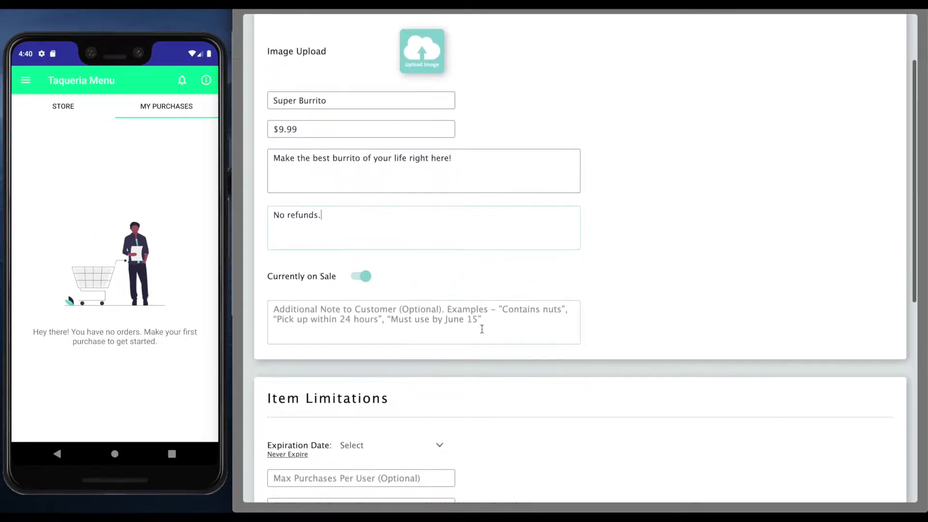
pyautogui.click(362, 275)
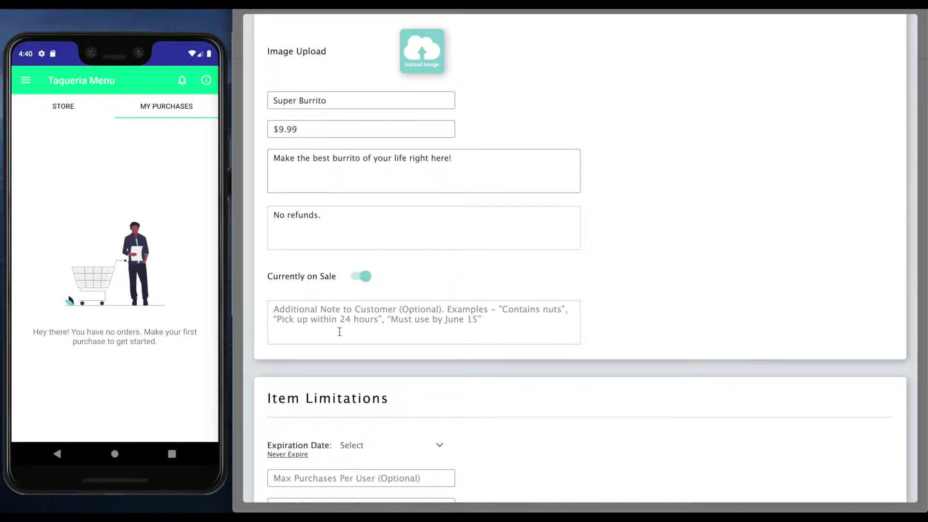
pyautogui.click(366, 326)
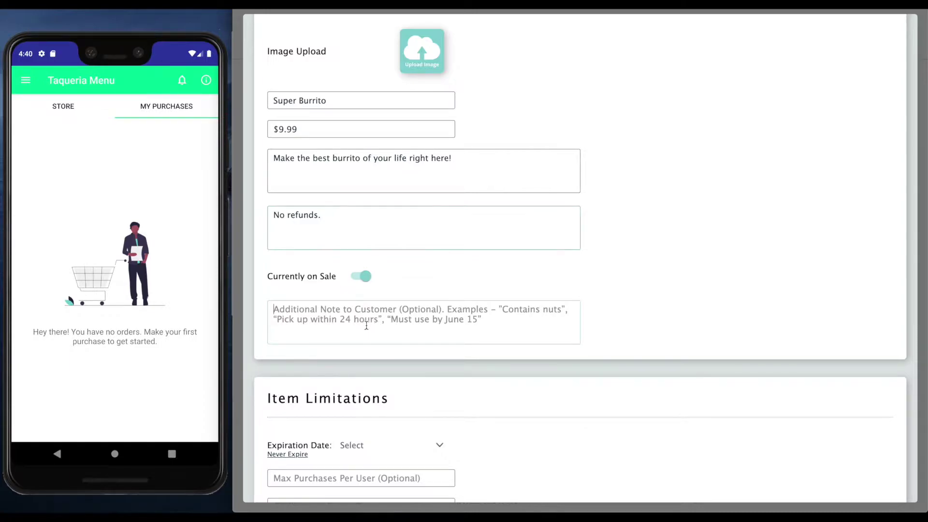
pyautogui.write('Please al')
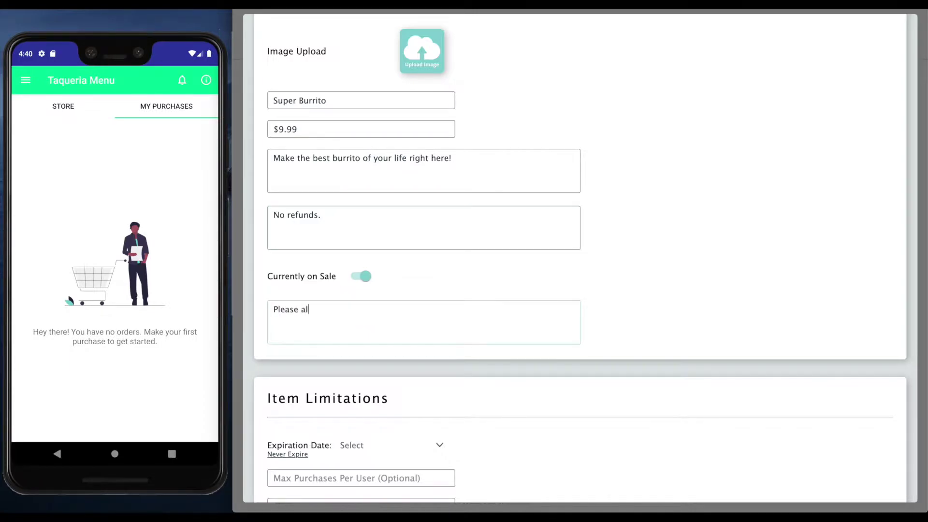
pyautogui.write('low 20 minutes before picking your order.')
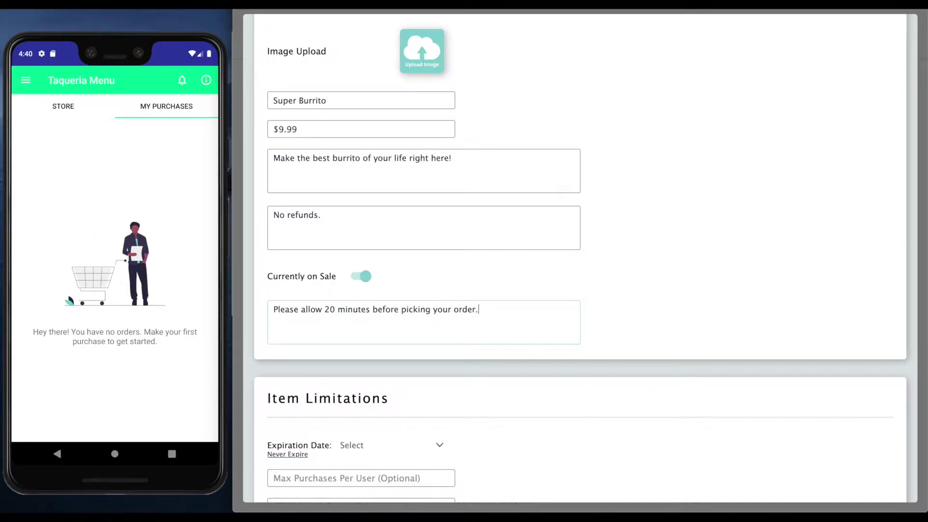
# Upload super-burrito.png from the Downloads folder as the store item's new image.
pyautogui.scroll(-3, 392, 361)
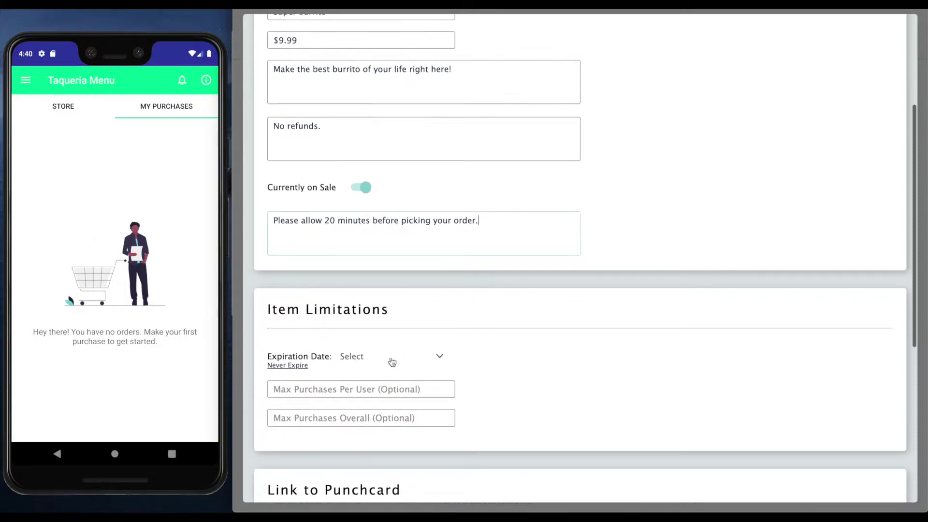
pyautogui.scroll(-1, 392, 361)
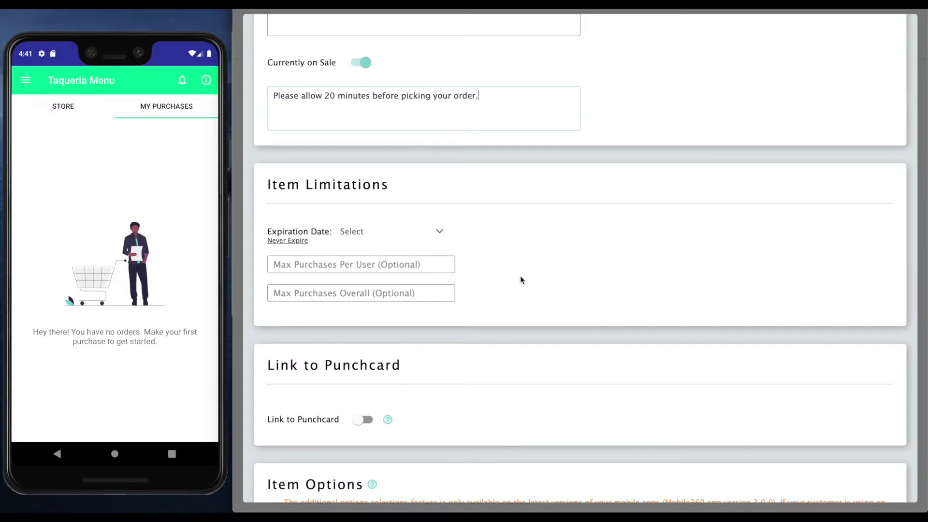
pyautogui.scroll(2, 520, 277)
pyautogui.scroll(1, 520, 279)
pyautogui.scroll(-1, 520, 279)
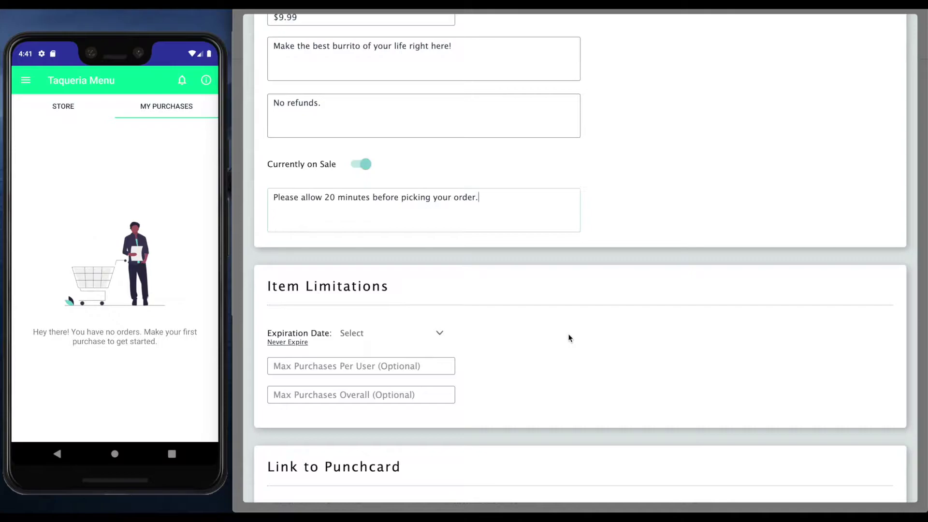
pyautogui.scroll(4, 569, 338)
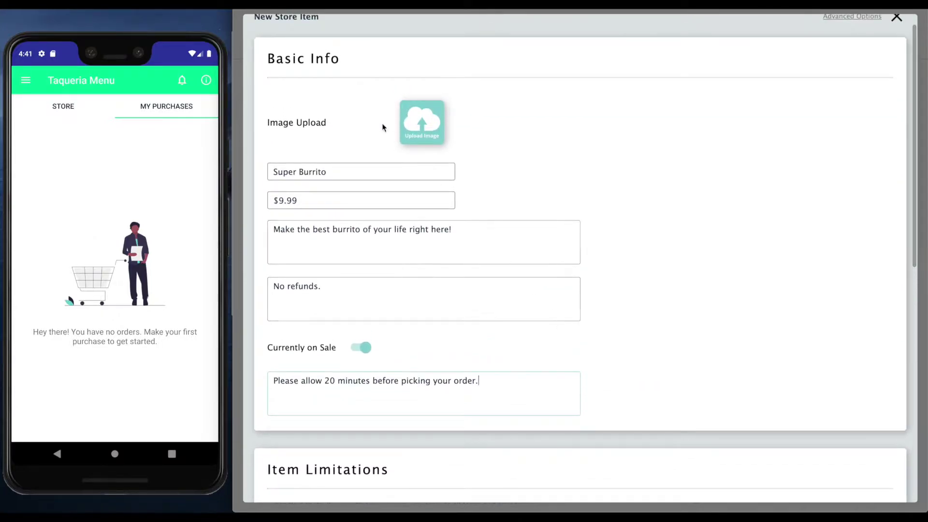
pyautogui.click(418, 133)
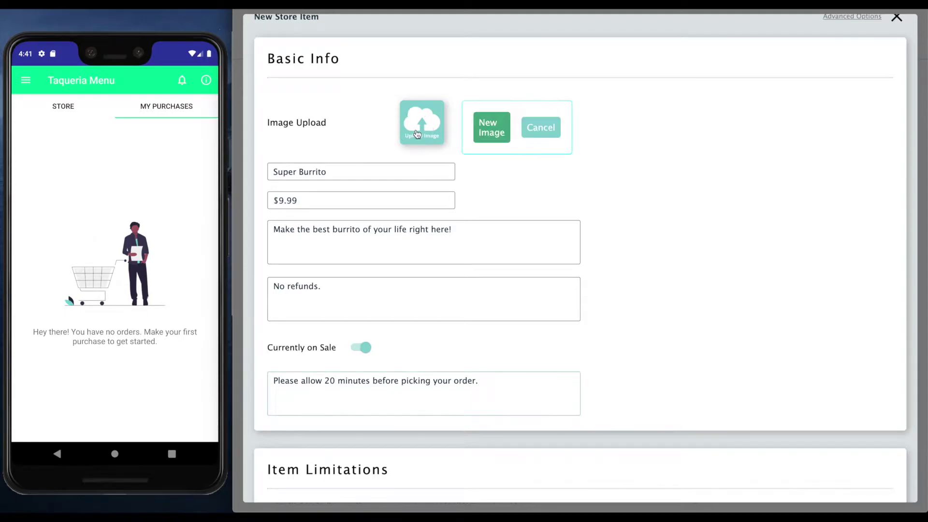
pyautogui.click(490, 135)
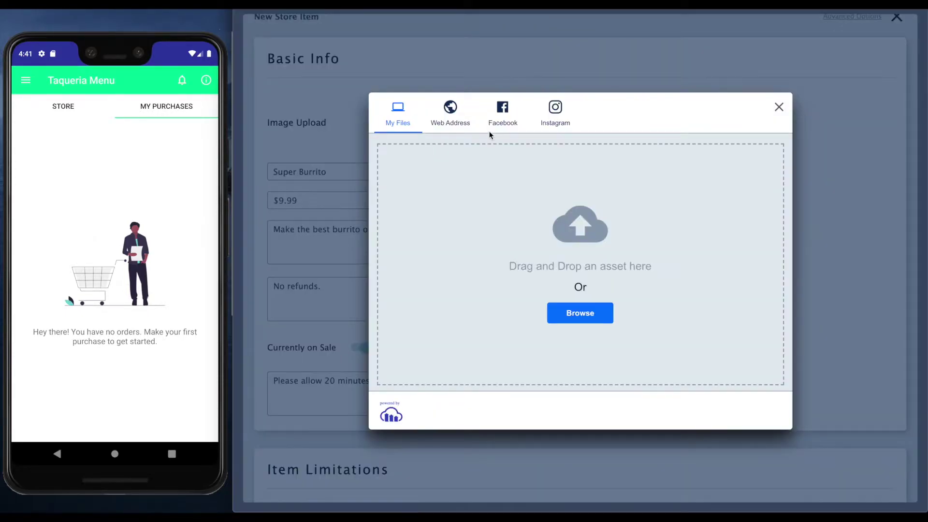
pyautogui.press('super+Tab')
pyautogui.press('super+Tab')
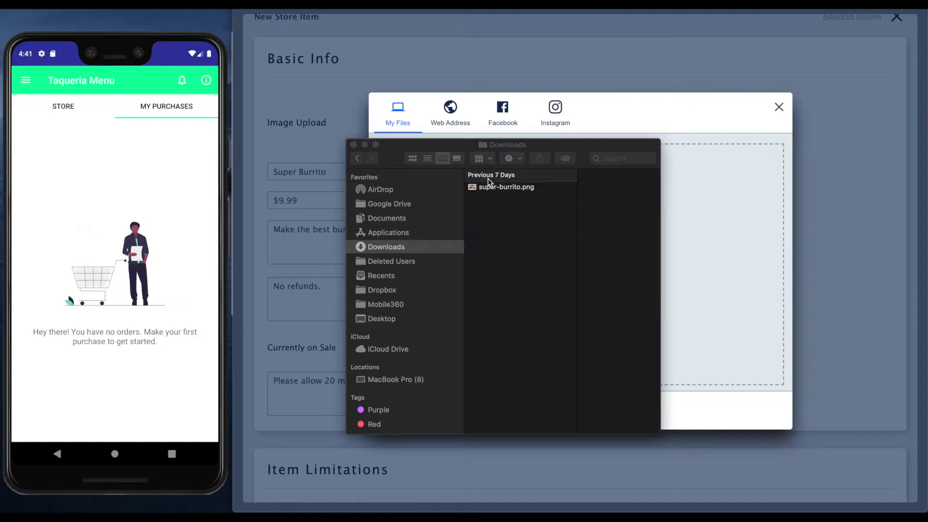
pyautogui.moveTo(489, 187); pyautogui.dragTo(689, 236)
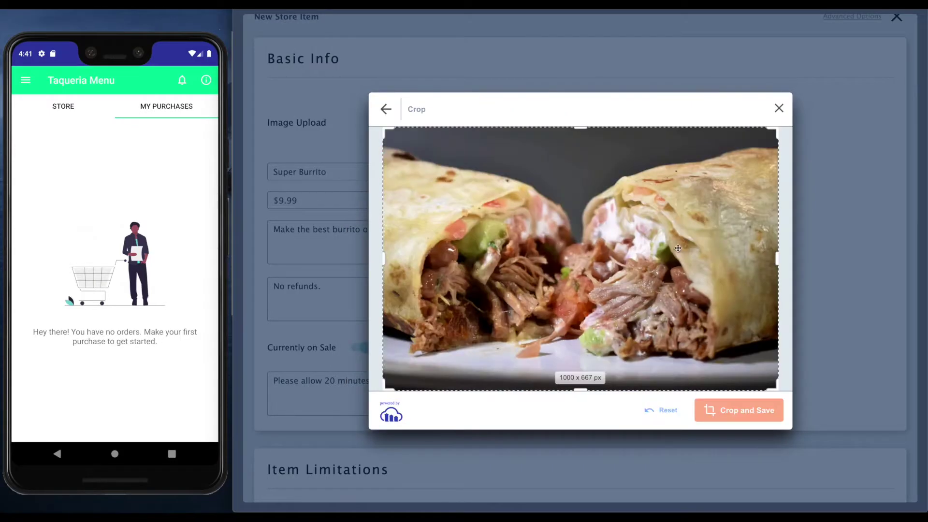
# Crop the burrito image to 1000 x 664 px, save it and finish the upload.
pyautogui.click(383, 388)
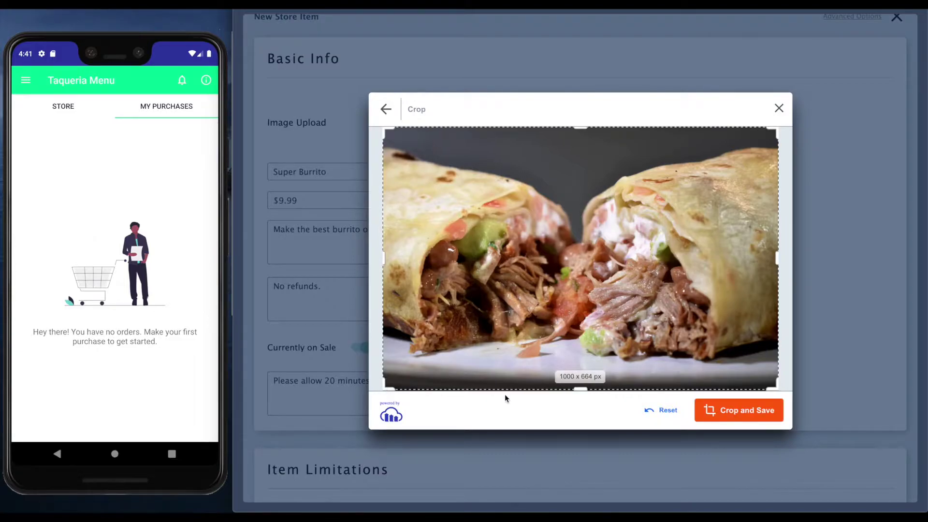
pyautogui.click(721, 412)
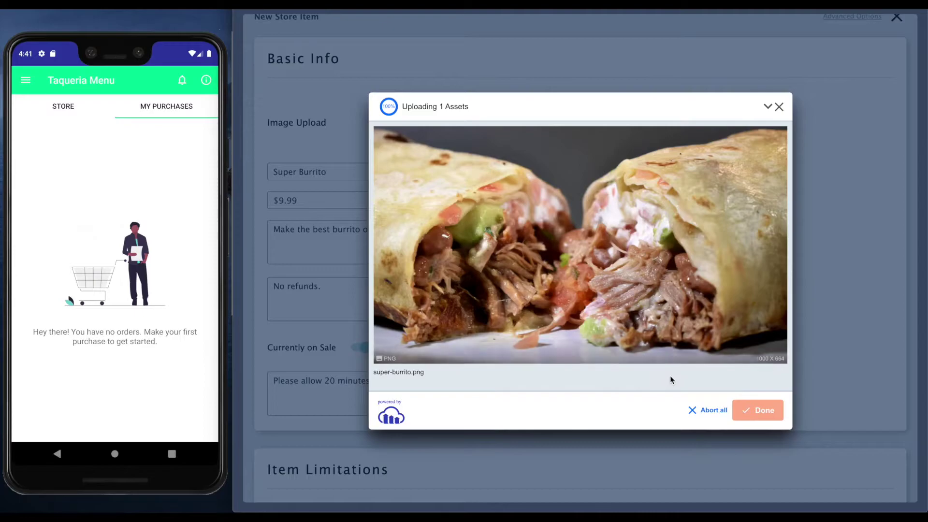
pyautogui.click(769, 413)
# Link the store item to the "Buy 5 Plates Get 1 Free" punchcard.
pyautogui.scroll(-2, 651, 333)
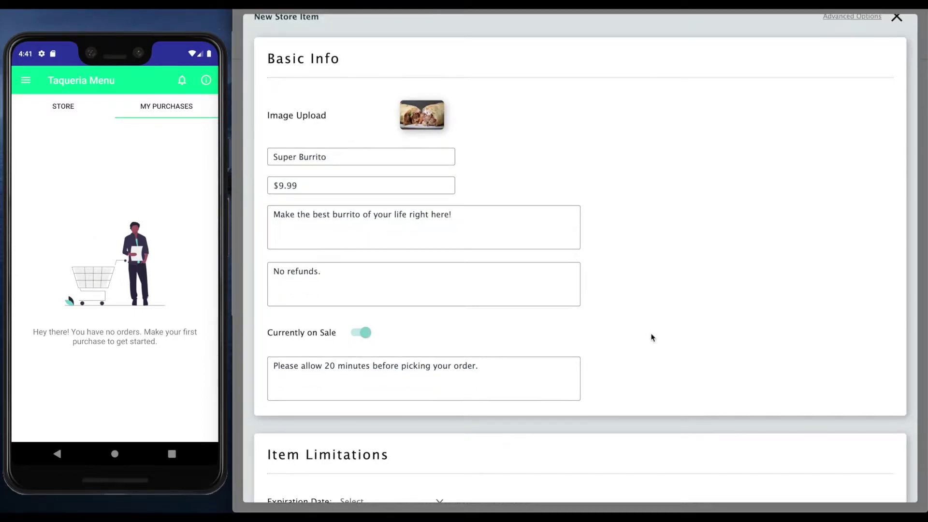
pyautogui.scroll(-6, 460, 288)
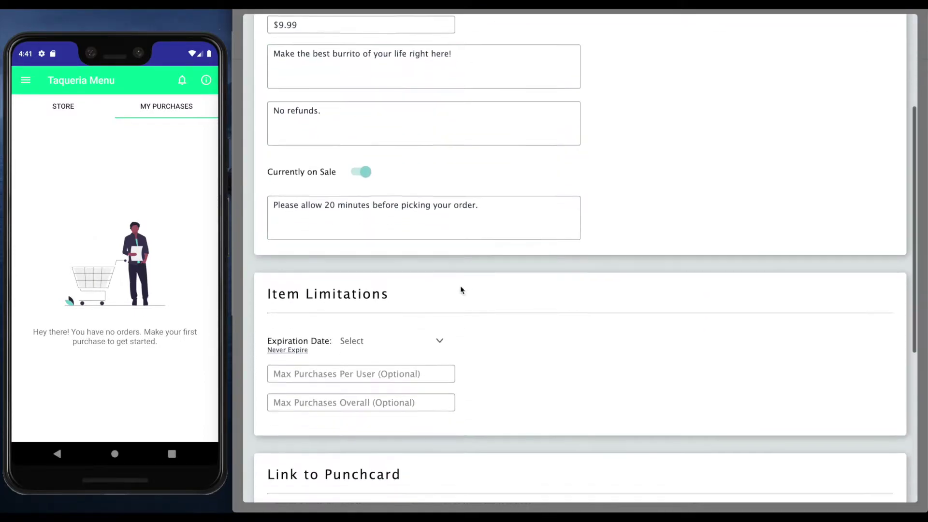
pyautogui.scroll(-5, 461, 288)
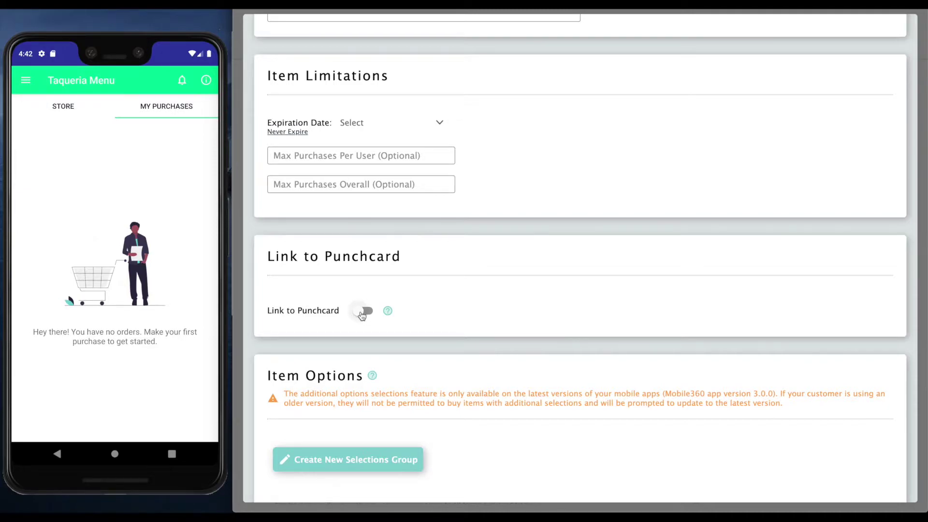
pyautogui.click(362, 333)
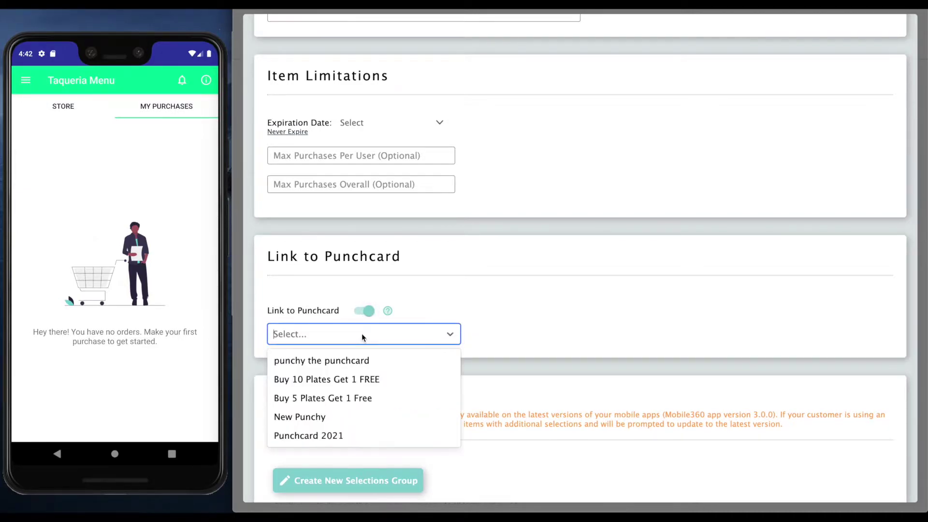
pyautogui.click(346, 402)
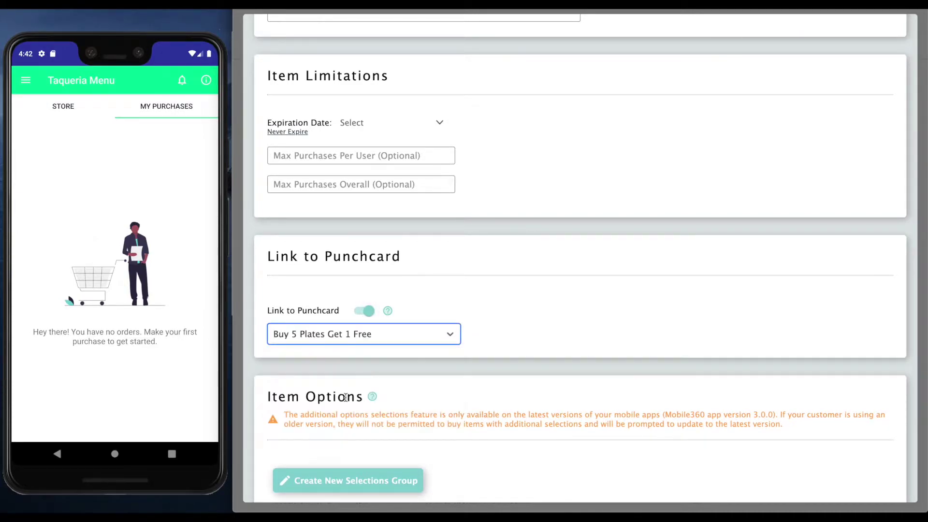
# Examine the Item Options notice about the required mobile app version.
pyautogui.scroll(-1, 540, 321)
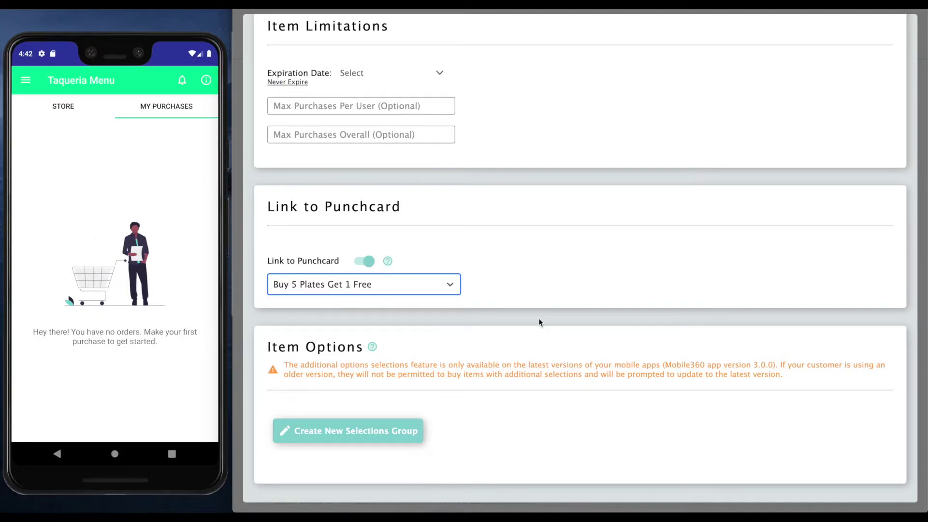
pyautogui.scroll(-1, 540, 322)
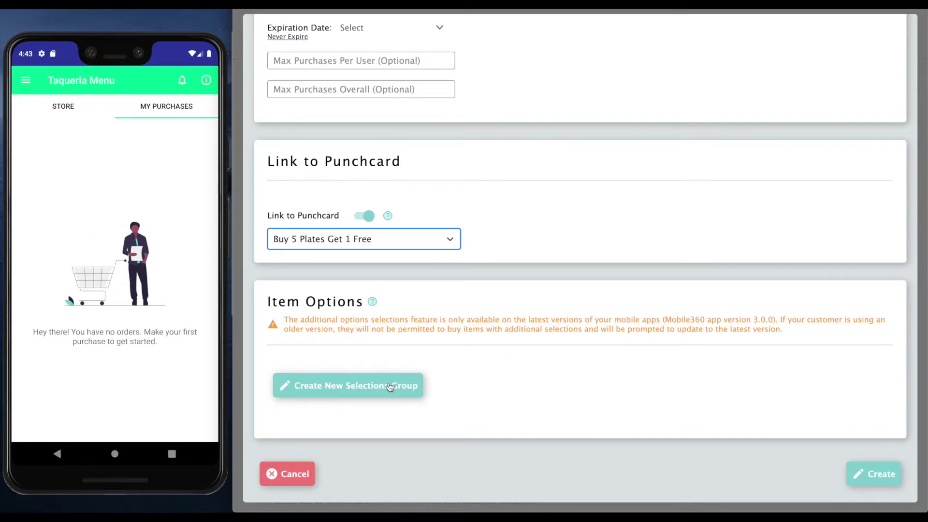
pyautogui.tripleClick(414, 320)
pyautogui.click(476, 342)
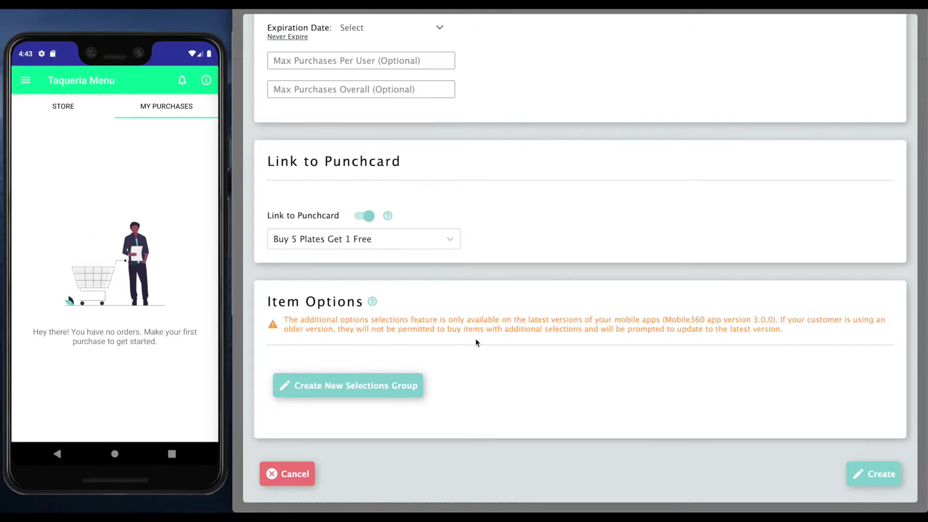
pyautogui.moveTo(665, 319); pyautogui.dragTo(774, 318)
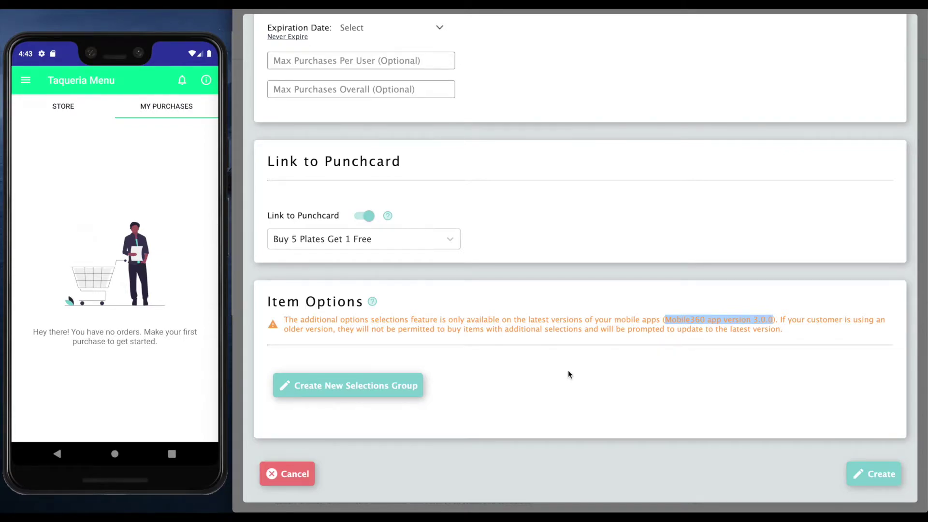
# Start a new selections group named "Tortilla" with the description "Our fresh home made tortillas.".
pyautogui.click(392, 387)
pyautogui.click(354, 70)
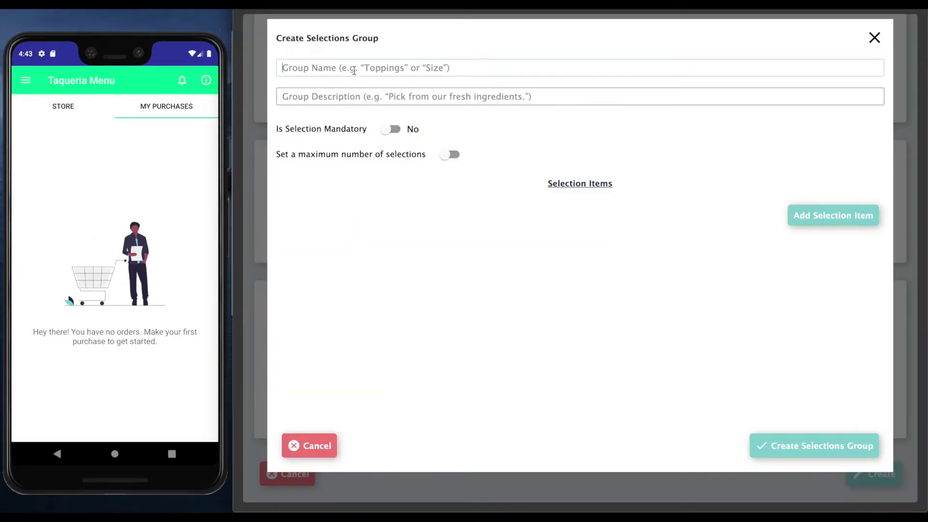
pyautogui.write('To')
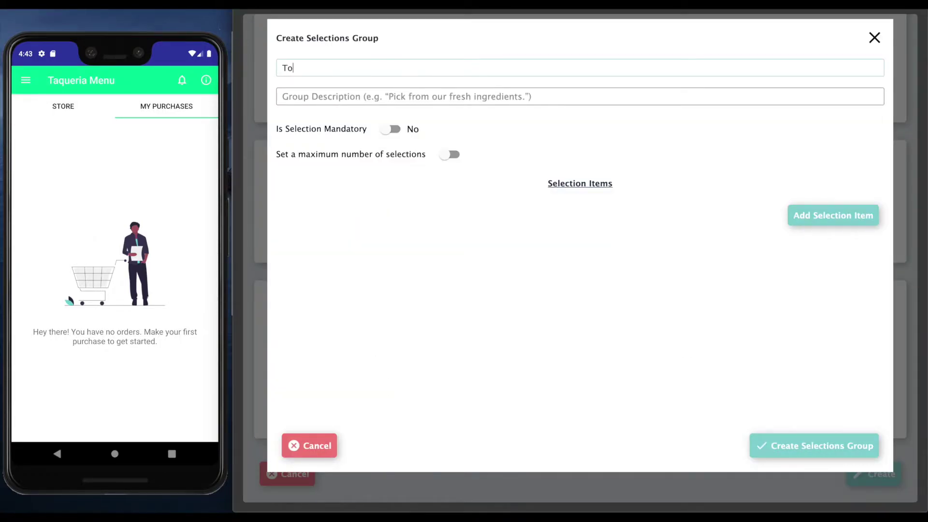
pyautogui.write('rtilla')
pyautogui.click(285, 96)
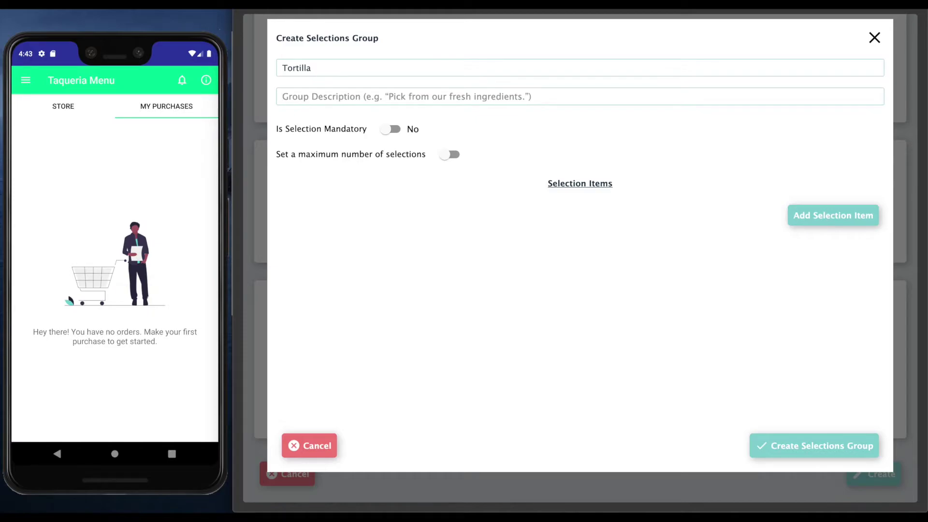
pyautogui.write('Our fre')
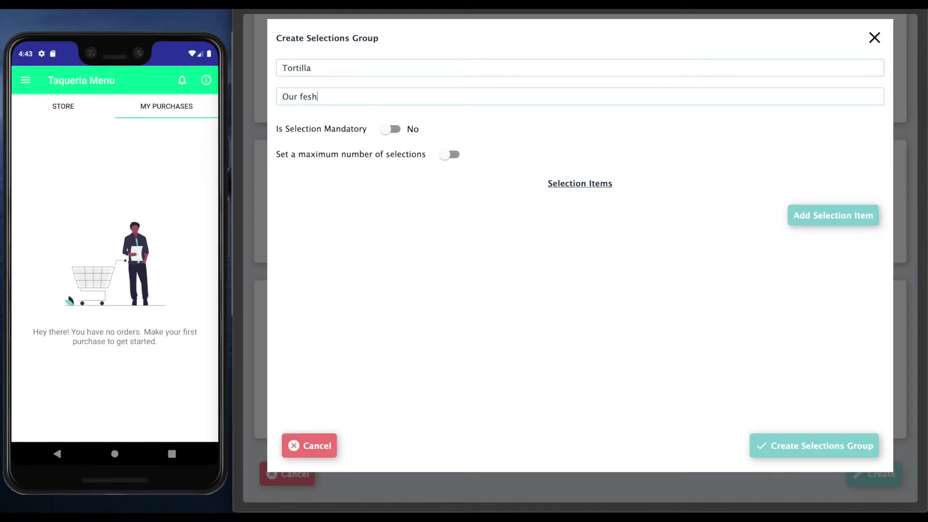
pyautogui.write('sh home made tortillas.')
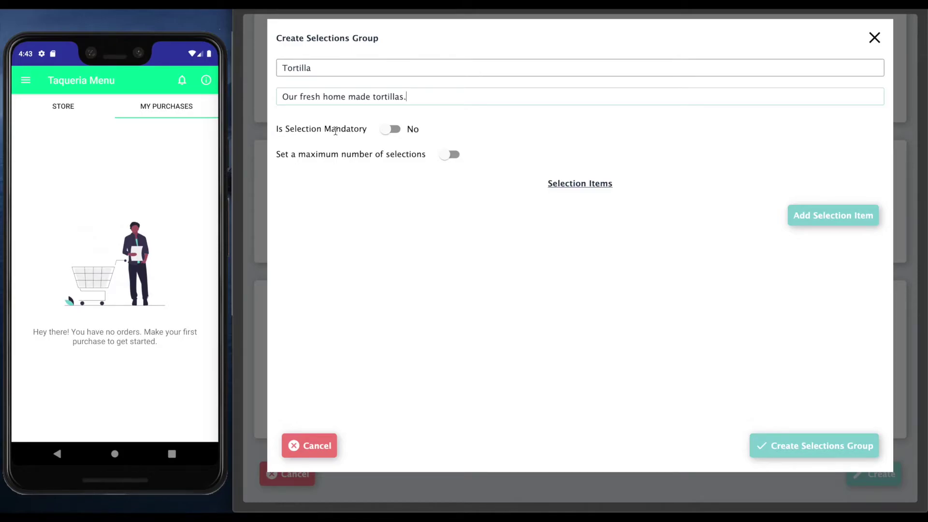
# Make the Tortilla selection mandatory and limit it to a maximum of 1 selection.
pyautogui.click(387, 129)
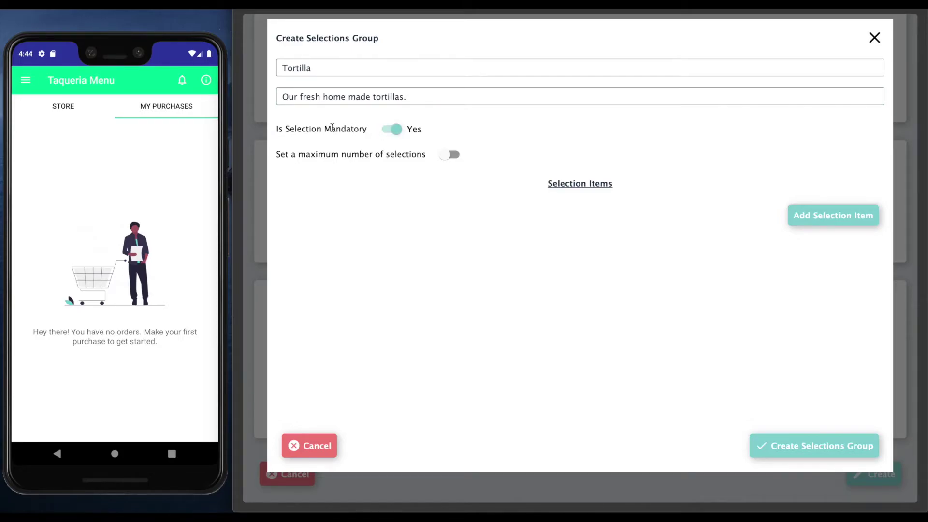
pyautogui.click(446, 156)
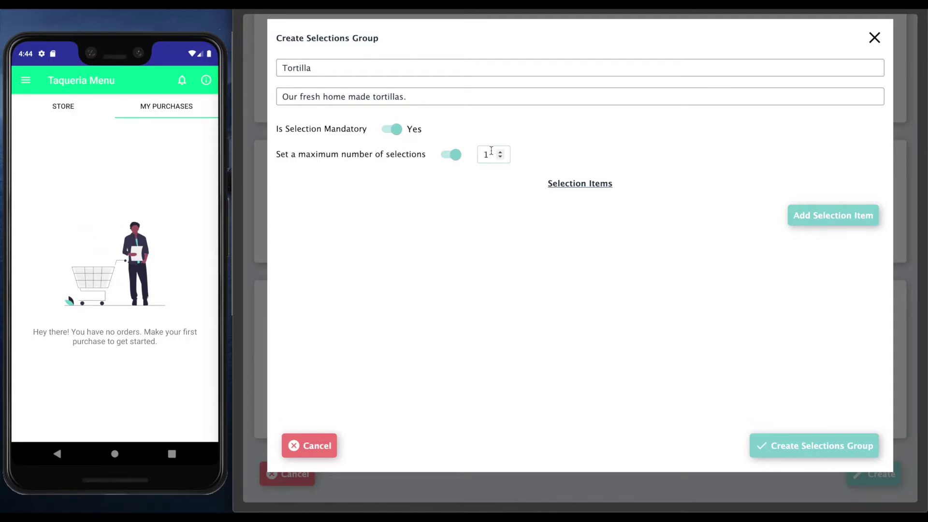
pyautogui.doubleClick(595, 181)
# Add a selection item named "Flour" with a price of $0.00 to the Tortilla group.
pyautogui.click(808, 217)
pyautogui.click(465, 175)
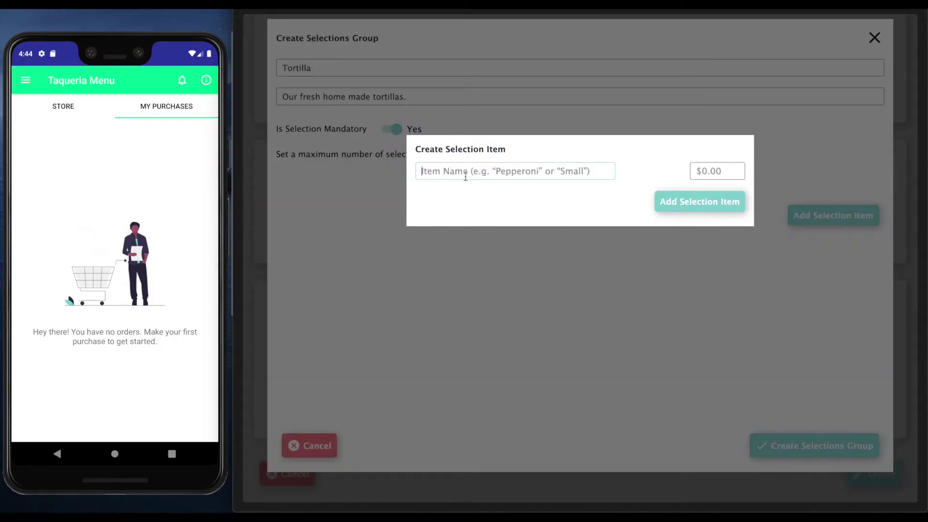
pyautogui.write('Flour')
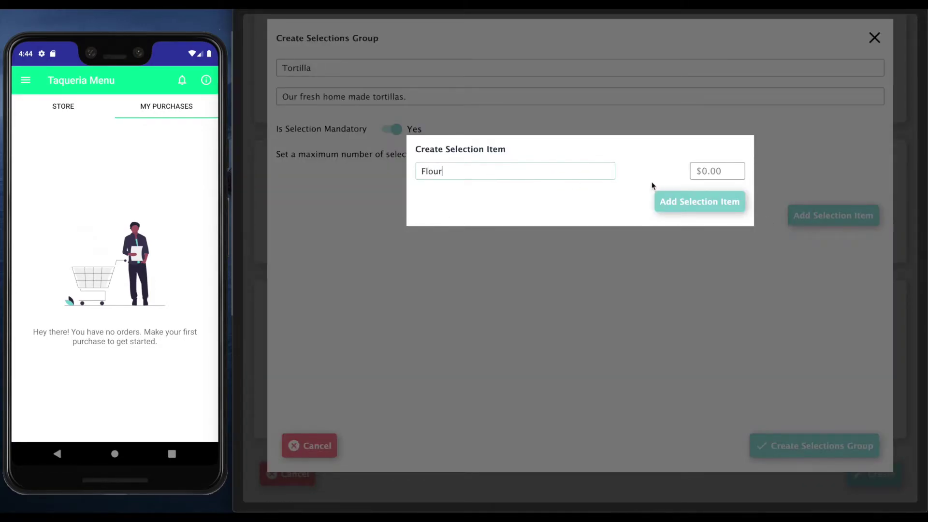
pyautogui.click(707, 175)
pyautogui.write('0')
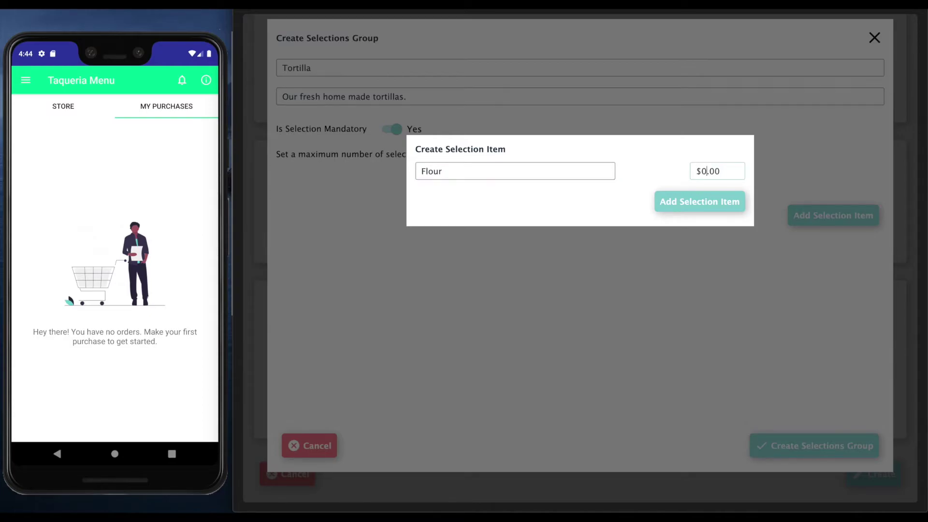
pyautogui.click(705, 203)
# Add a "Spinach" selection item with an extra charge of $0.50 to the Tortilla group.
pyautogui.click(803, 247)
pyautogui.click(459, 177)
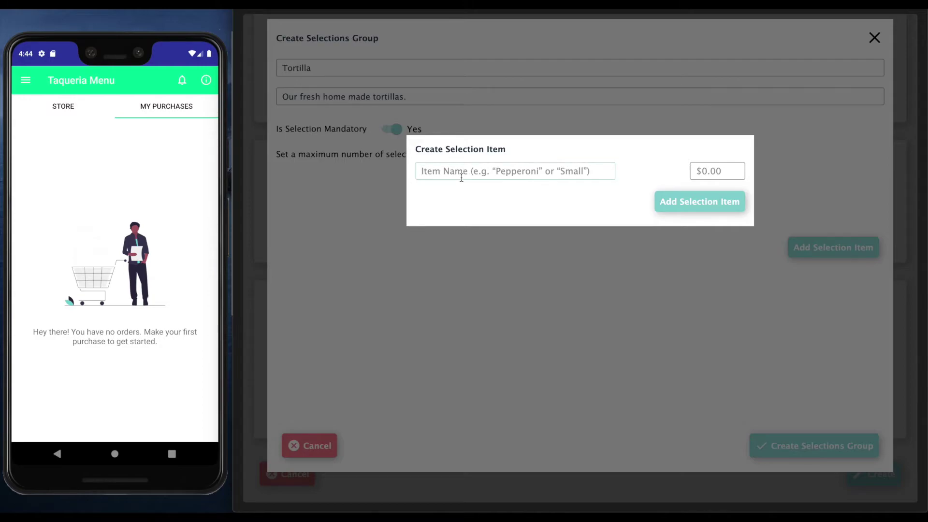
pyautogui.write('Spinach')
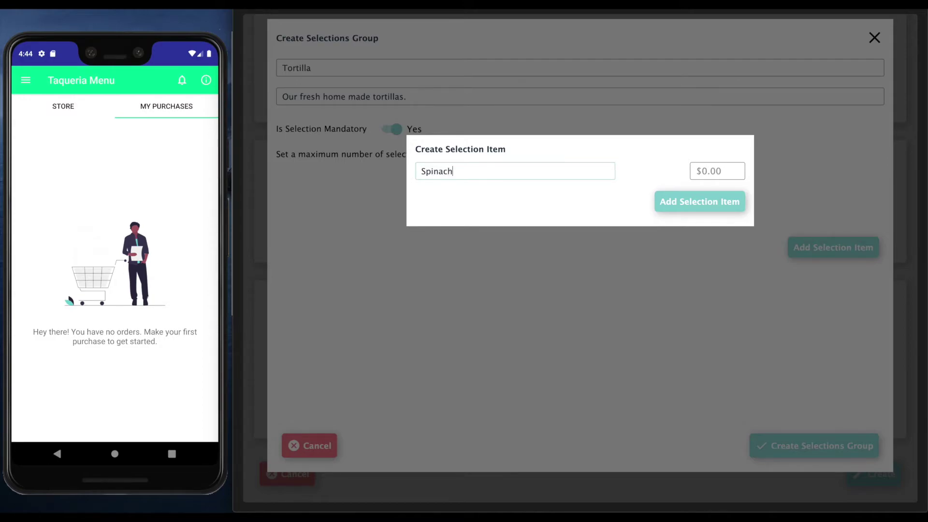
pyautogui.click(710, 171)
pyautogui.write('.50')
pyautogui.click(687, 203)
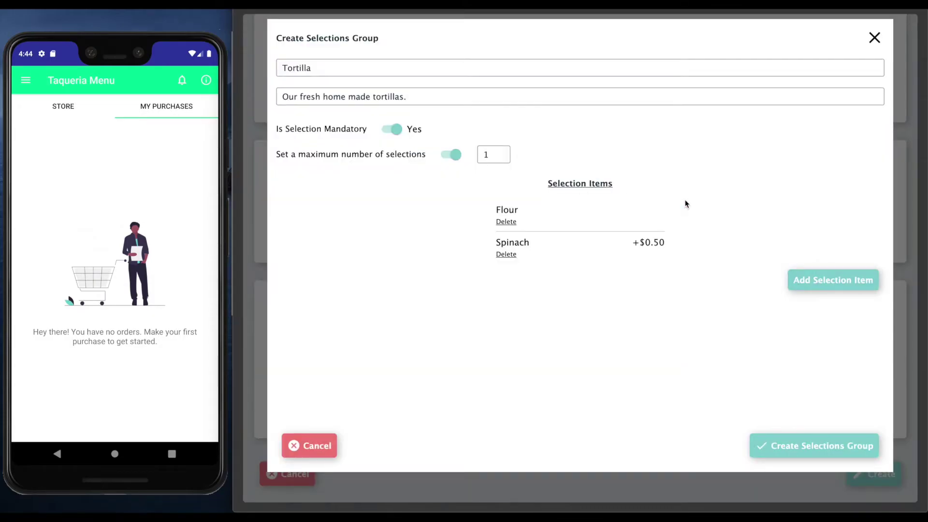
# Add a "Tomato Basil" selection item for an extra $0.50 and finish creating the Tortilla group.
pyautogui.click(810, 281)
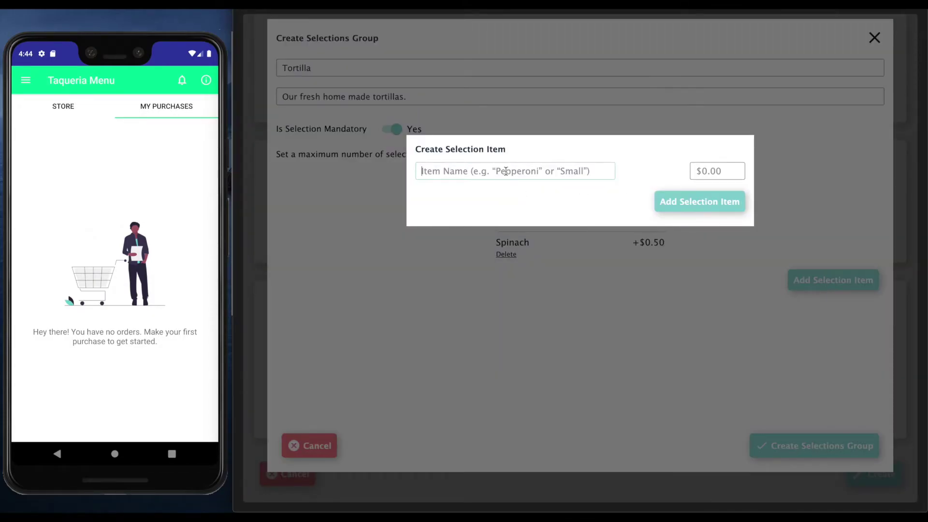
pyautogui.write('Tomato Basil')
pyautogui.press('Tab')
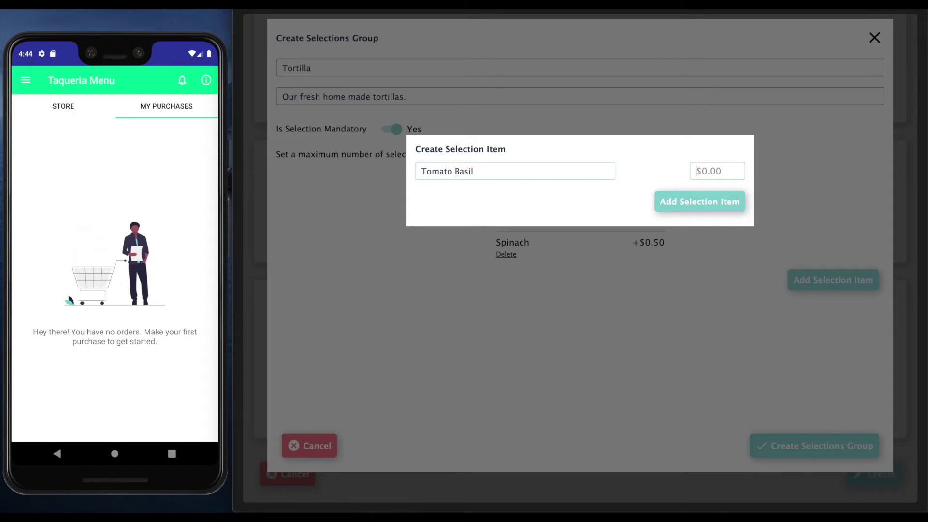
pyautogui.press('BackSpace')
pyautogui.write('50')
pyautogui.click(685, 198)
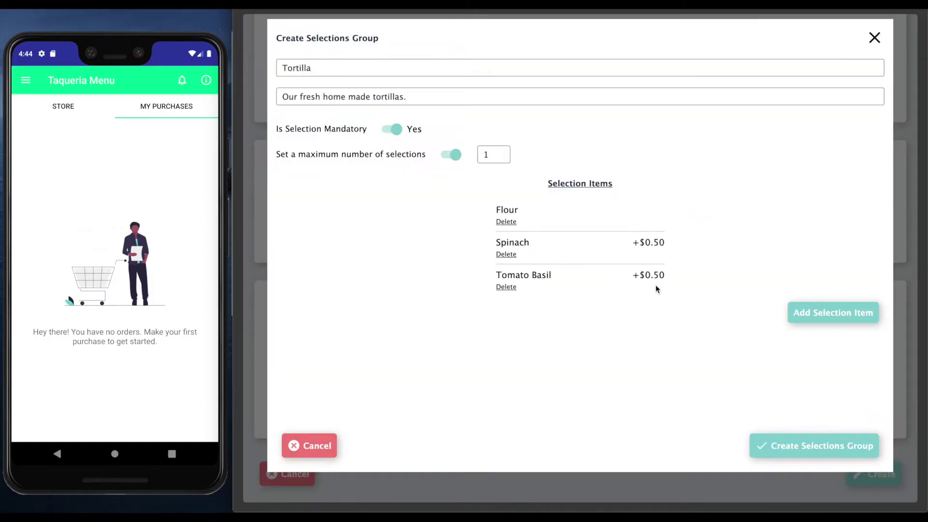
pyautogui.click(788, 448)
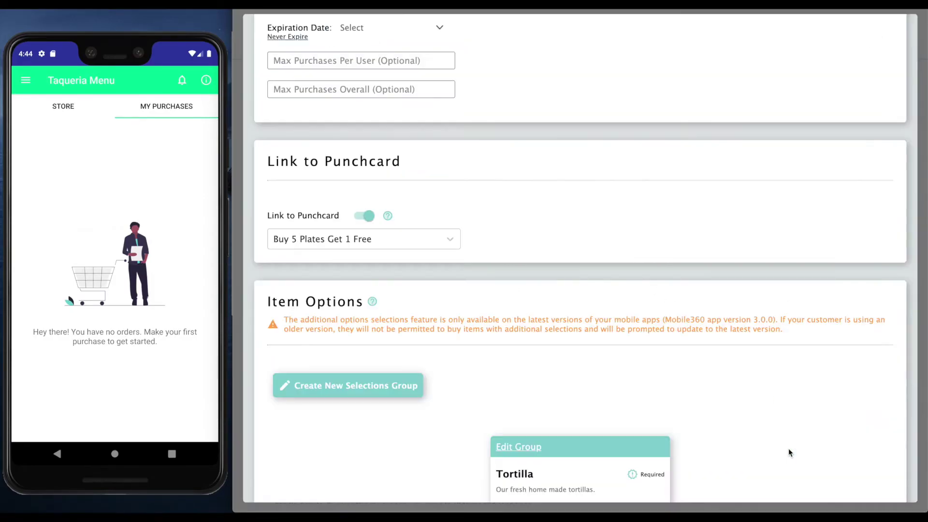
# Start another selections group named "Meat" with the description "Please select your primary meat option with our homemade sauces and spices.".
pyautogui.scroll(-4, 741, 394)
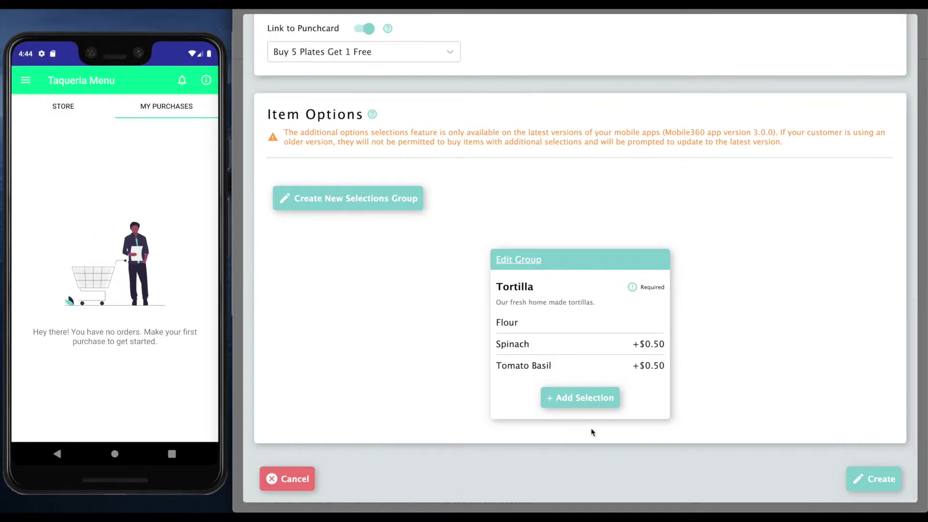
pyautogui.scroll(-1, 435, 233)
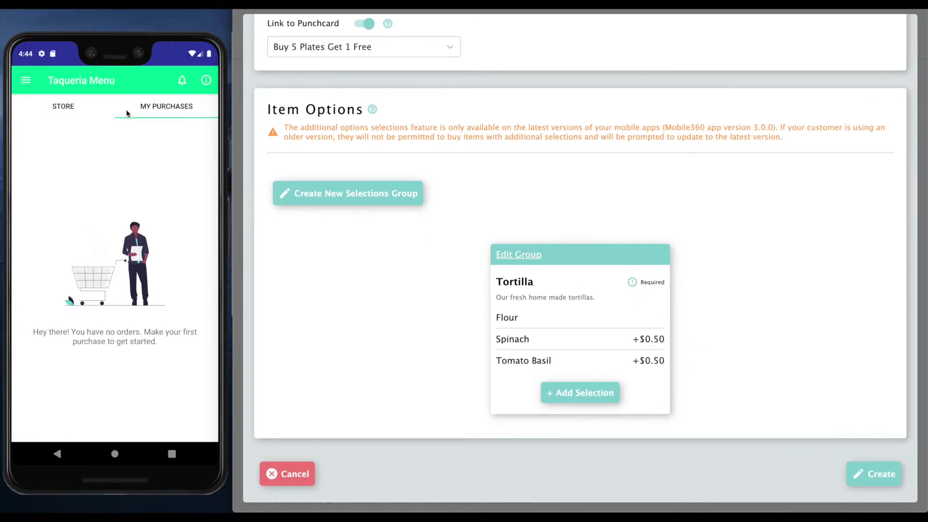
pyautogui.click(387, 196)
pyautogui.click(363, 67)
pyautogui.write('Meat')
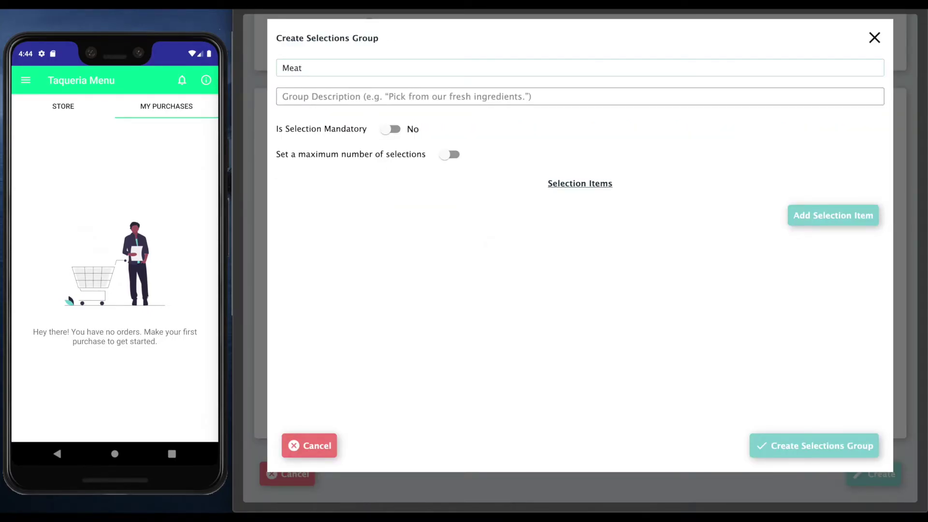
pyautogui.press('Tab')
pyautogui.write('Plea')
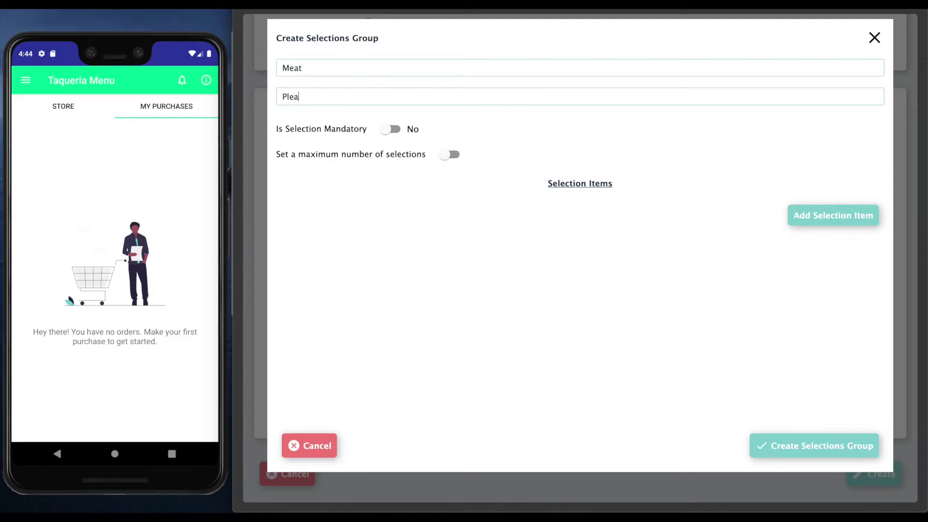
pyautogui.write('se select you r primary meat optional')
pyautogui.press('BackSpace')
pyautogui.press('BackSpace')
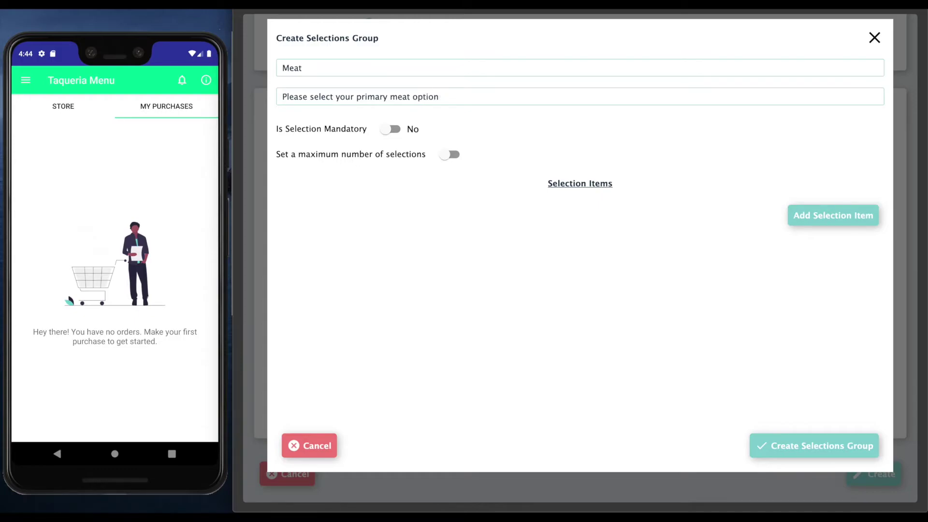
pyautogui.write('with our homemade sauc')
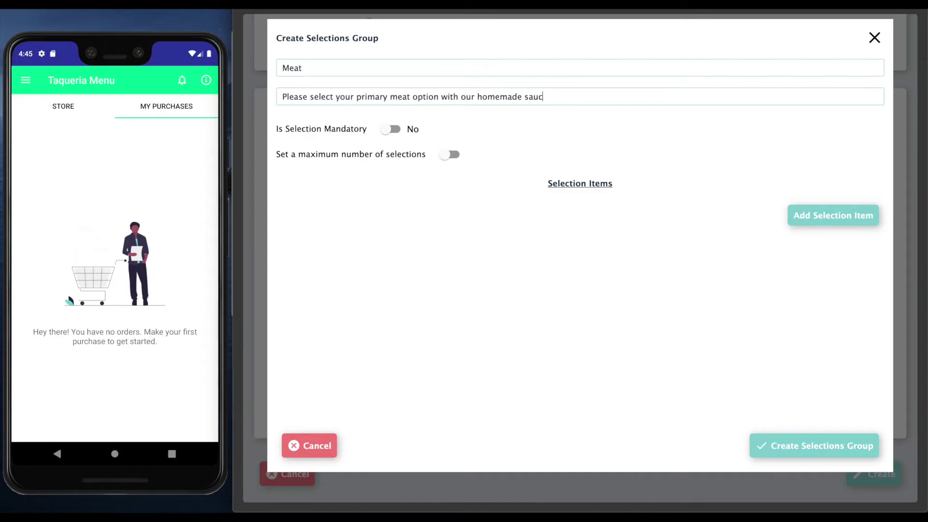
pyautogui.write('es and spices.')
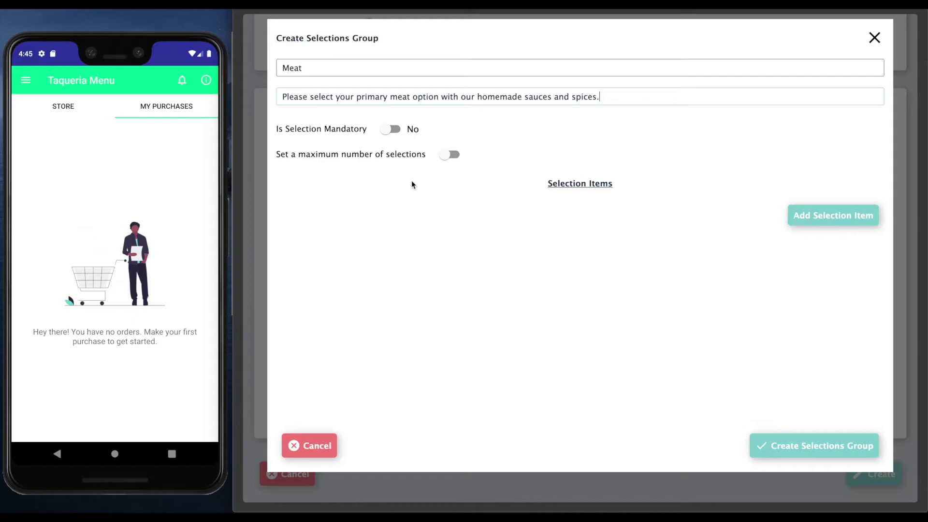
# Set the maximum number of selections for the Meat group to 2.
pyautogui.click(448, 155)
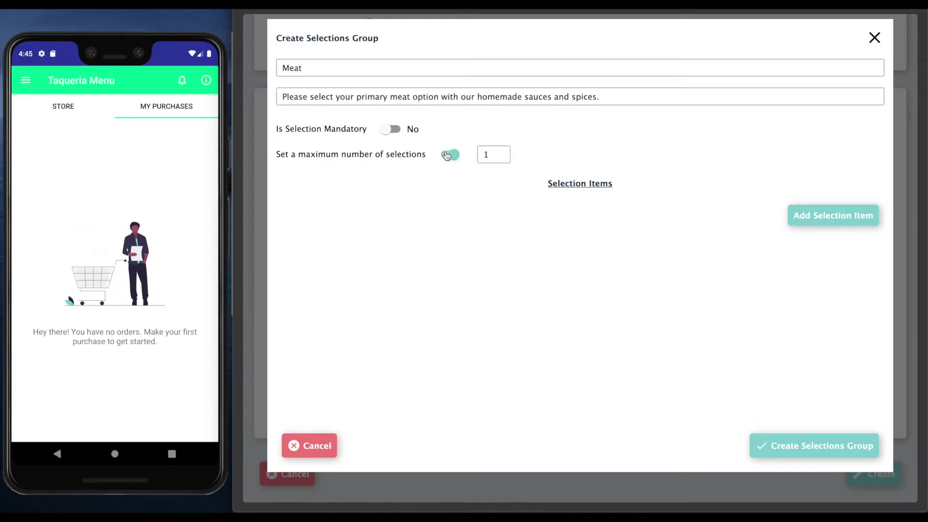
pyautogui.doubleClick(497, 153)
pyautogui.write('2')
# Add a "Polla Asado" selection item without an extra charge to the Meat group.
pyautogui.click(823, 216)
pyautogui.click(571, 177)
pyautogui.write('Po')
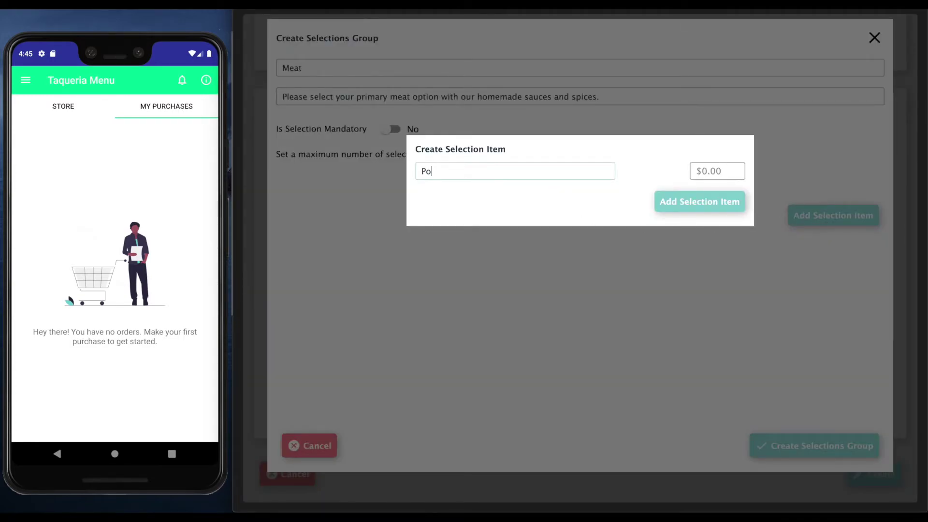
pyautogui.write('lla Asado')
pyautogui.click(703, 206)
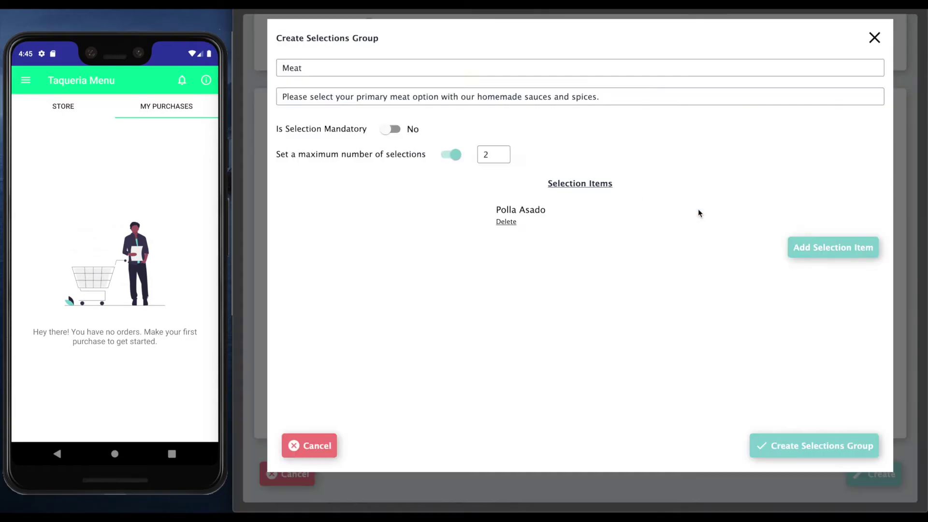
# Add a "Carne Asada" selection item with an extra charge of $1.00 to the Meat group.
pyautogui.click(800, 250)
pyautogui.click(531, 174)
pyautogui.write('Carne Asada')
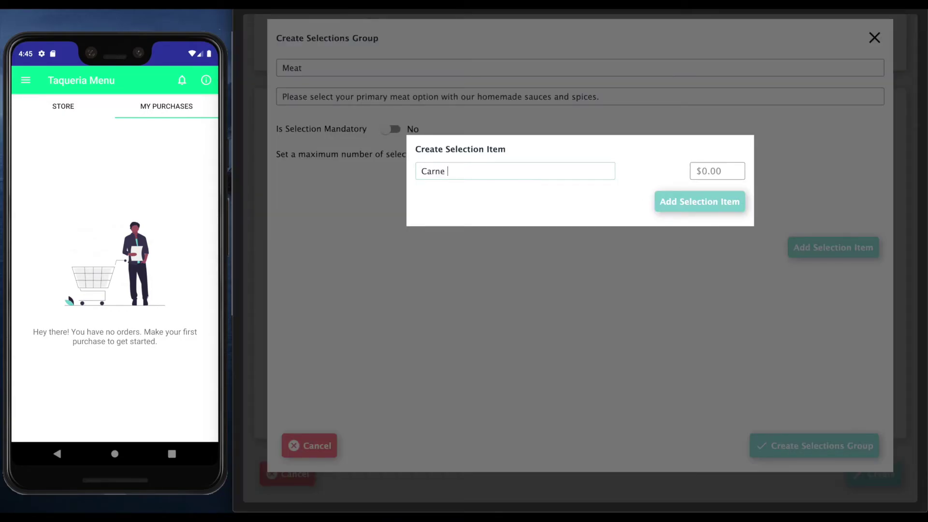
pyautogui.press('Tab')
pyautogui.write('1')
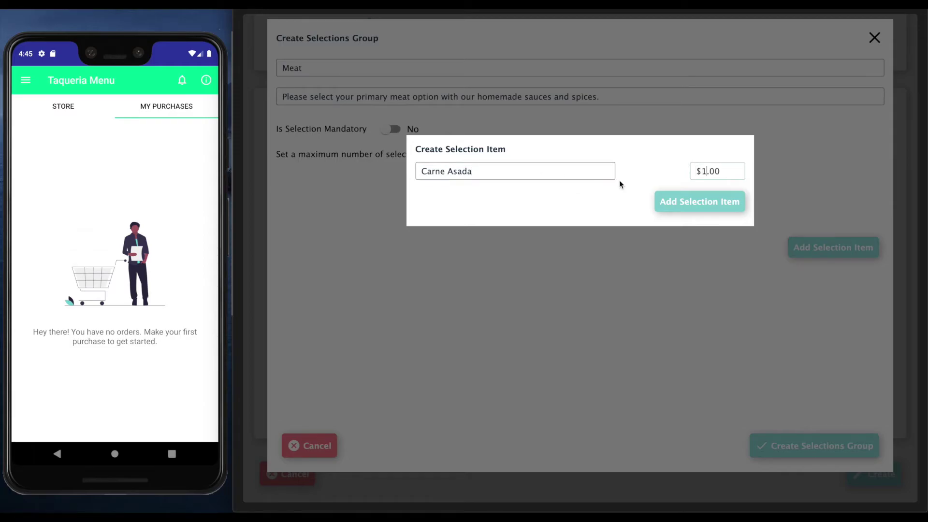
pyautogui.click(679, 200)
# Add an "Al Pastor" selection item with an extra charge of $1.00 to the Meat group.
pyautogui.click(814, 280)
pyautogui.click(501, 171)
pyautogui.write('Al Pas')
pyautogui.write('1')
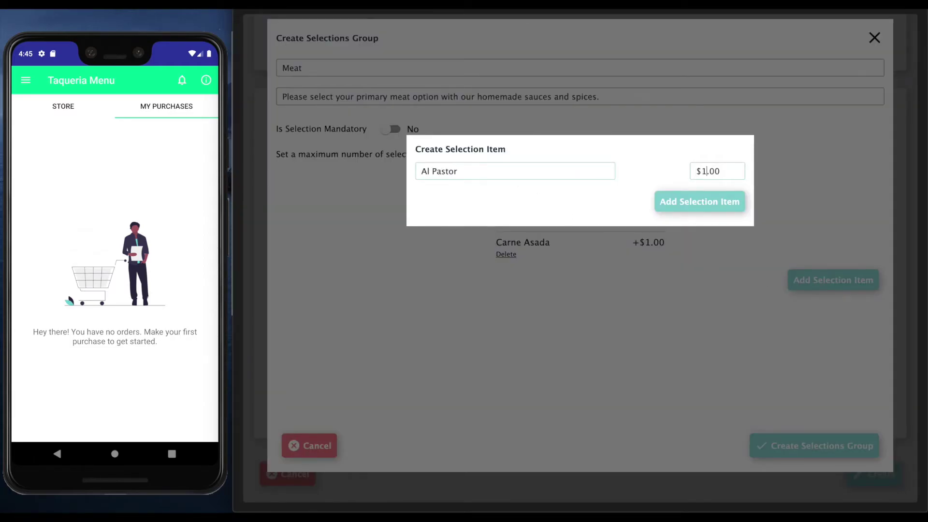
pyautogui.click(697, 206)
# Add a "Carnitas" selection item with an extra charge of $0.75 to the Meat group.
pyautogui.click(810, 308)
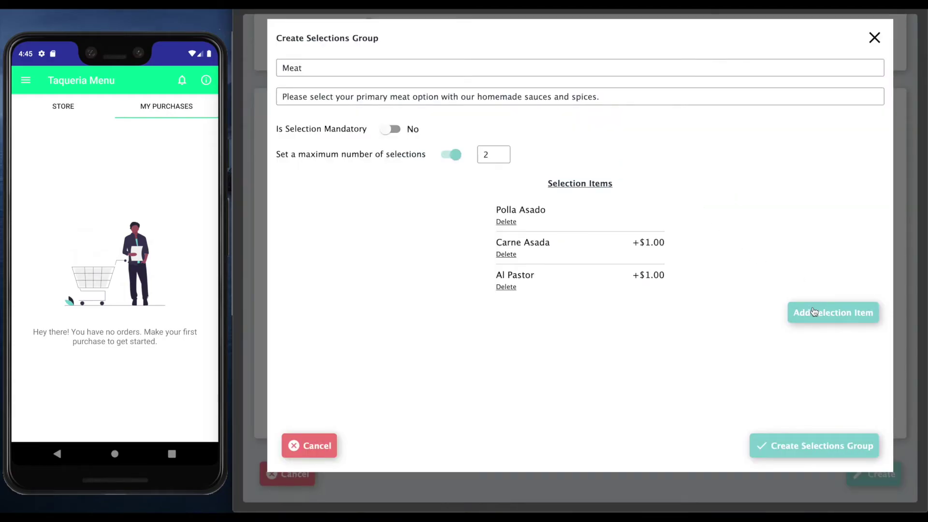
pyautogui.write('Carnitas')
pyautogui.press('BackSpace')
pyautogui.press('BackSpace')
pyautogui.press('BackSpace')
pyautogui.press('BackSpace')
pyautogui.write('itas')
pyautogui.press('Tab')
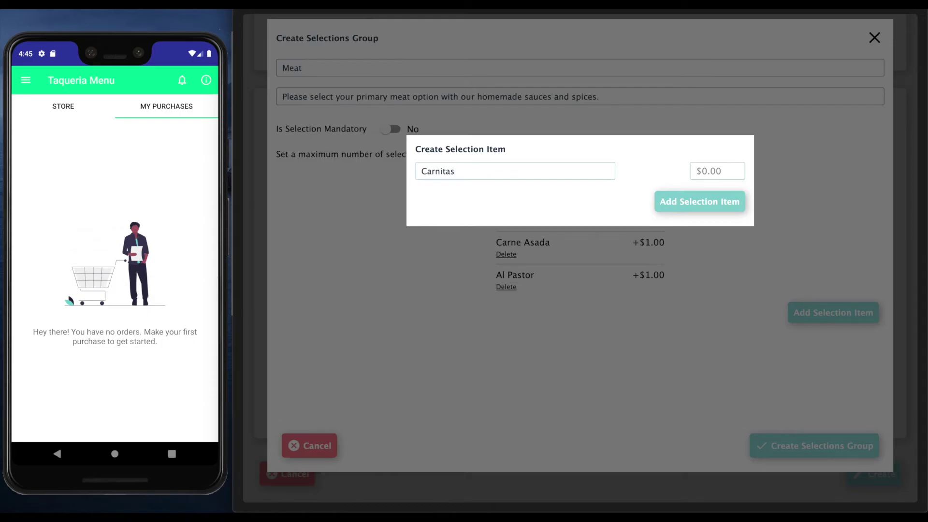
pyautogui.write('0.75')
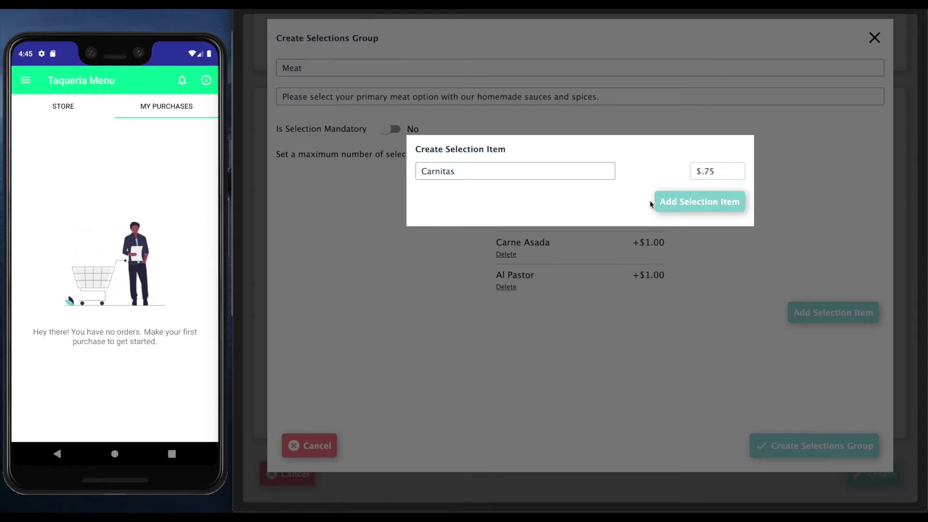
pyautogui.click(671, 203)
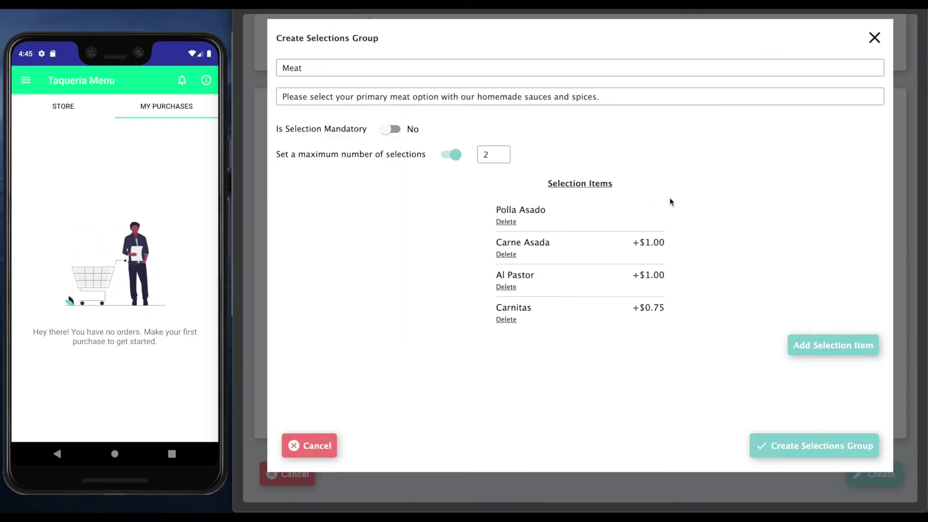
# Finish creating the Meat selections group and create the Super Burrito store item.
pyautogui.click(804, 446)
pyautogui.scroll(-1, 631, 325)
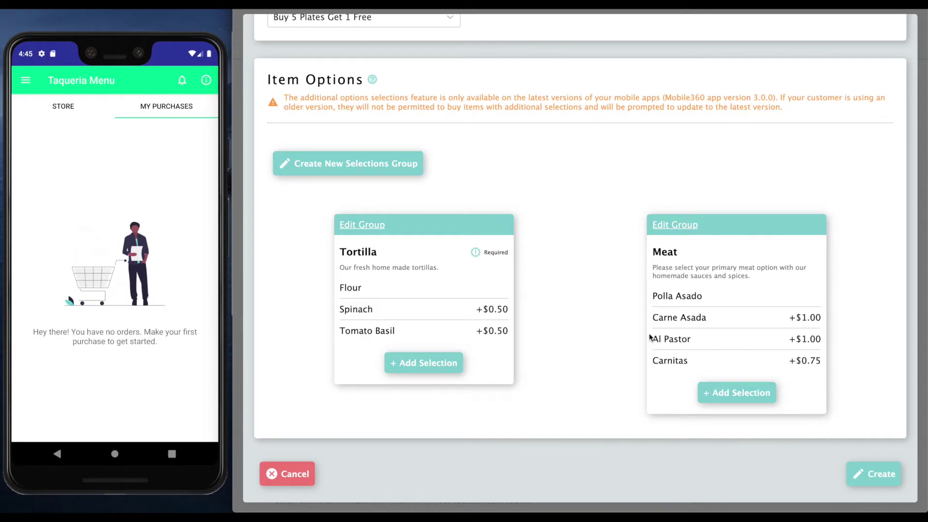
pyautogui.click(865, 476)
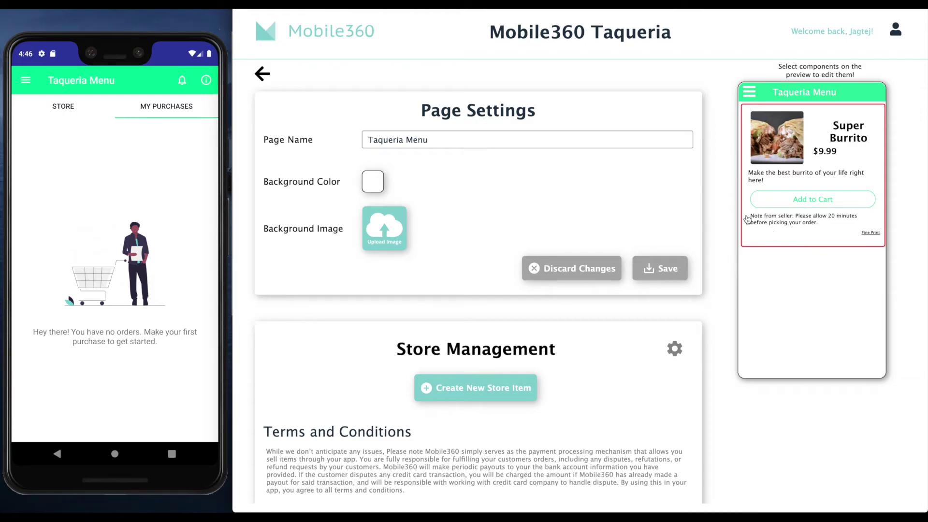
# Switch to the phone emulator, refresh the Taqueria Menu store and start adding the Super Burrito to the cart.
pyautogui.moveTo(136, 41)
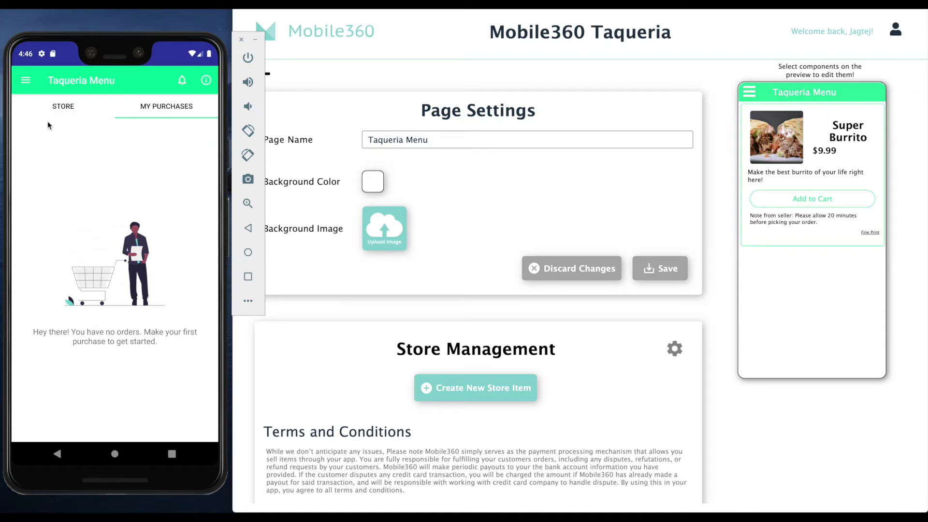
pyautogui.click(63, 107)
pyautogui.moveTo(62, 110); pyautogui.dragTo(121, 269)
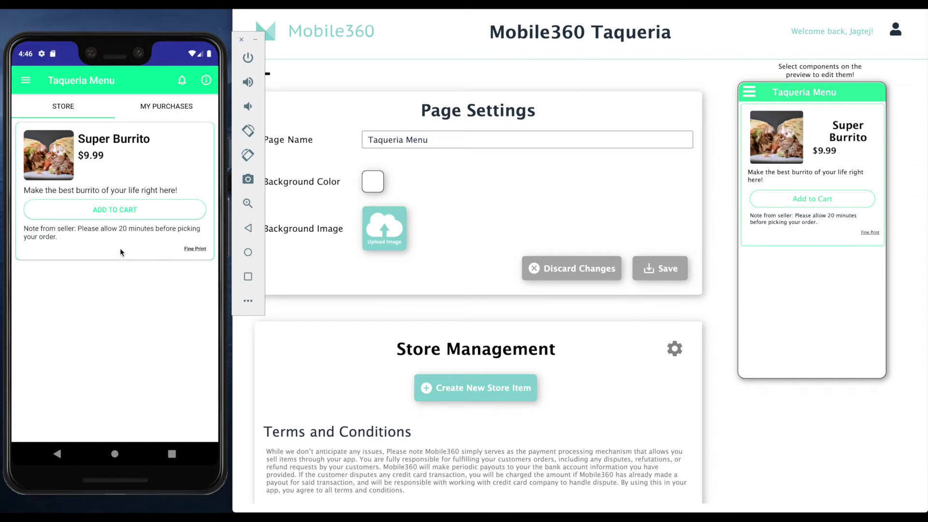
pyautogui.click(123, 213)
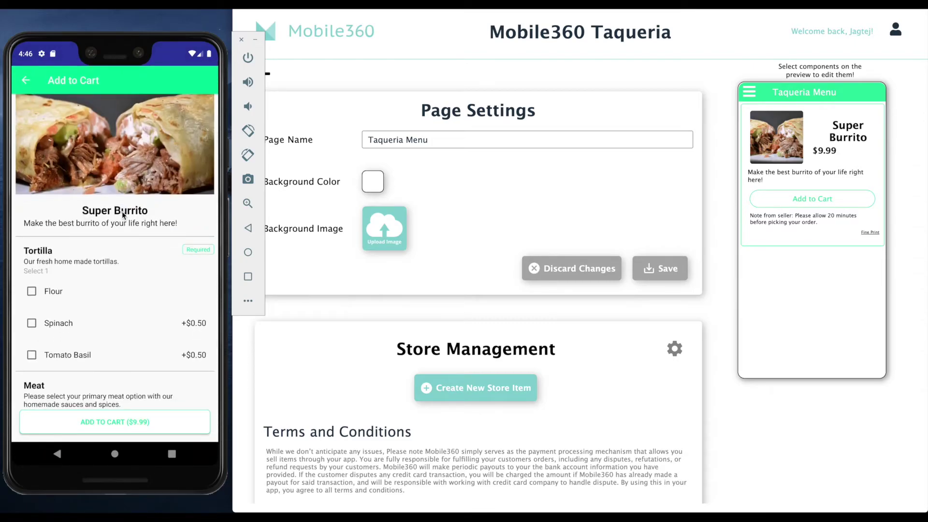
# Choose the Spinach tortilla for the Super Burrito.
pyautogui.moveTo(116, 277); pyautogui.dragTo(116, 215)
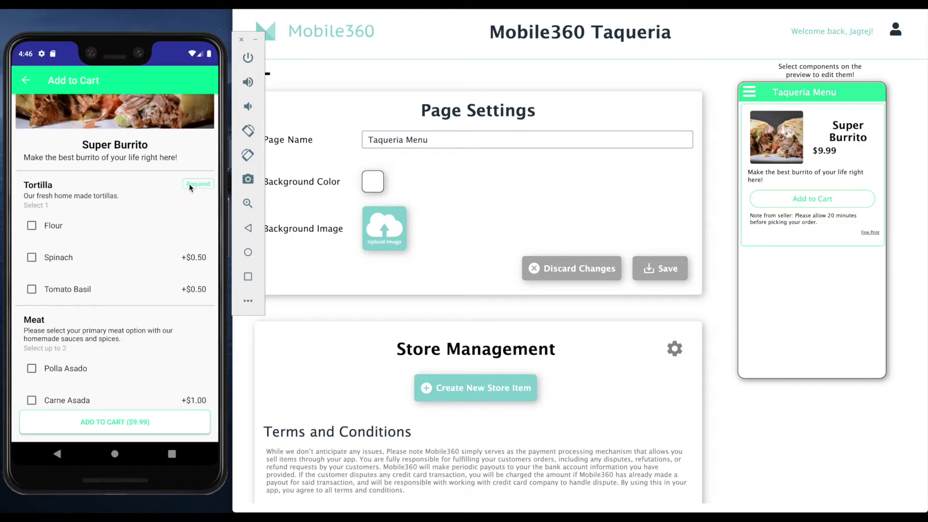
pyautogui.moveTo(92, 256); pyautogui.dragTo(97, 207)
pyautogui.click(97, 207)
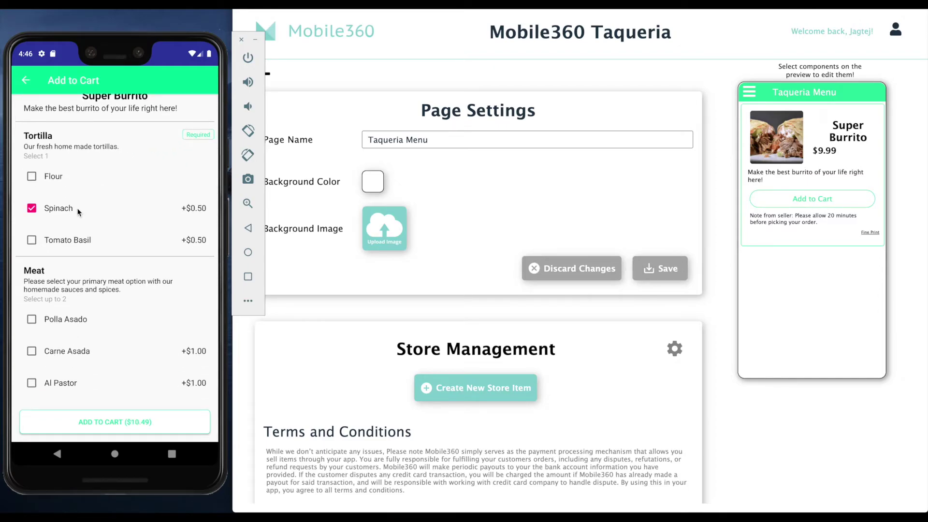
# Choose Polla Asado and Carne Asada as the meats and try to add Al Pastor as a third.
pyautogui.moveTo(72, 259); pyautogui.dragTo(75, 182)
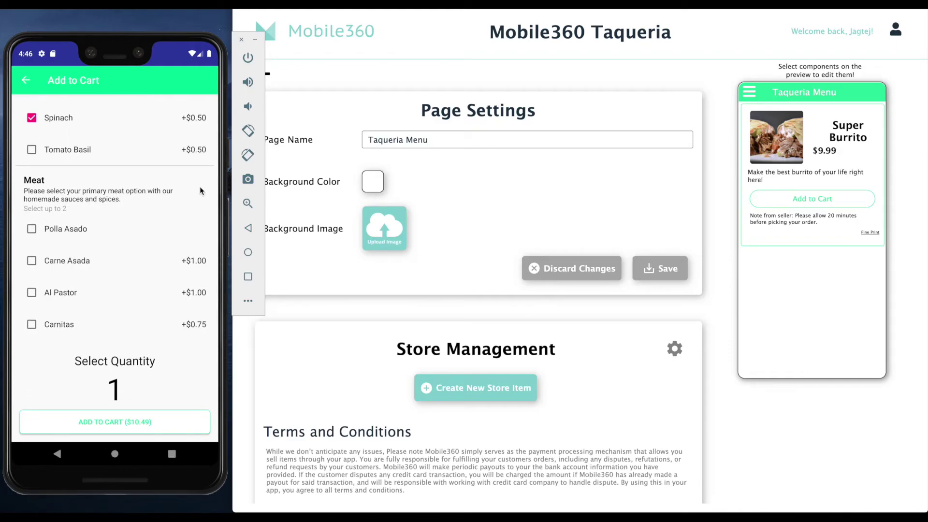
pyautogui.click(88, 230)
pyautogui.click(88, 232)
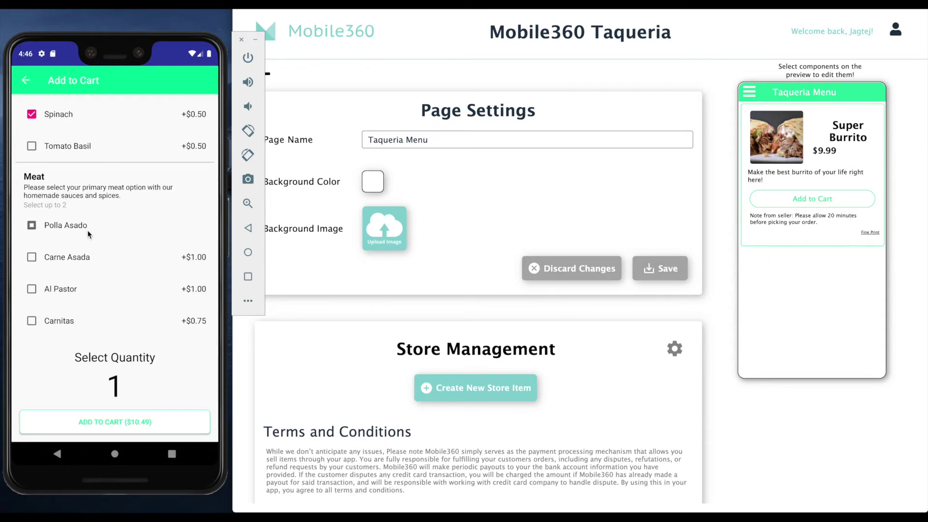
pyautogui.click(80, 259)
pyautogui.click(73, 232)
pyautogui.click(77, 288)
# Clear the Spinach choice and try to add two burritos to the cart without a tortilla.
pyautogui.moveTo(125, 209); pyautogui.dragTo(132, 314)
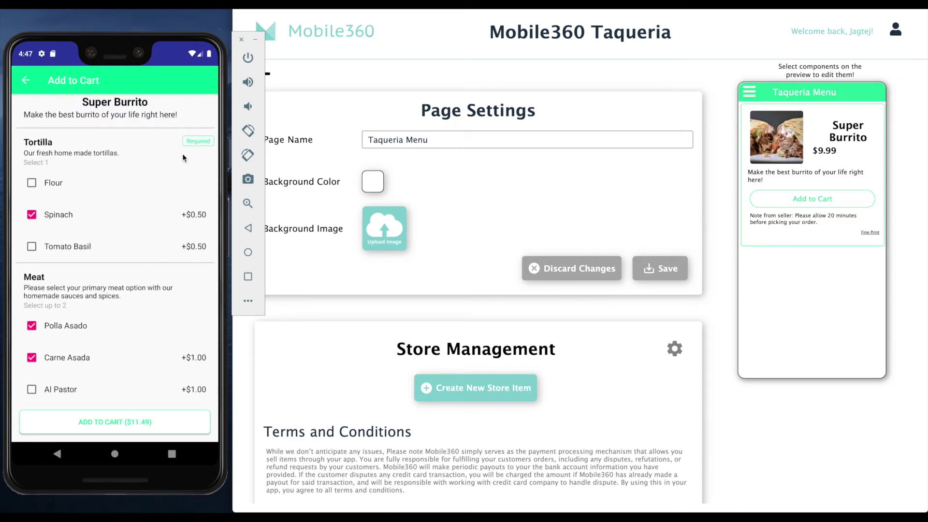
pyautogui.click(34, 216)
pyautogui.moveTo(81, 292); pyautogui.dragTo(106, 200)
pyautogui.click(120, 389)
pyautogui.moveTo(120, 389); pyautogui.dragTo(141, 387)
pyautogui.click(138, 428)
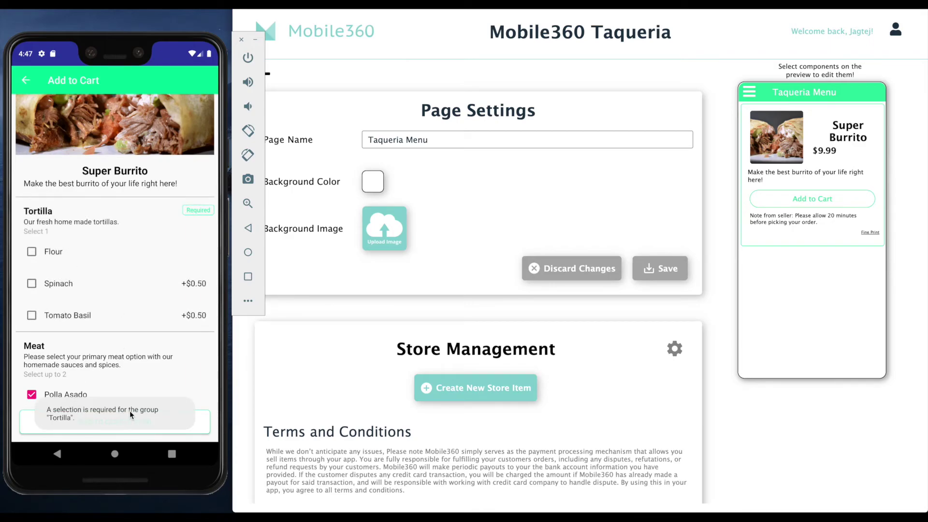
# Choose the Tomato Basil tortilla and add the two Super Burritos to the cart.
pyautogui.click(85, 316)
pyautogui.moveTo(88, 355); pyautogui.dragTo(110, 152)
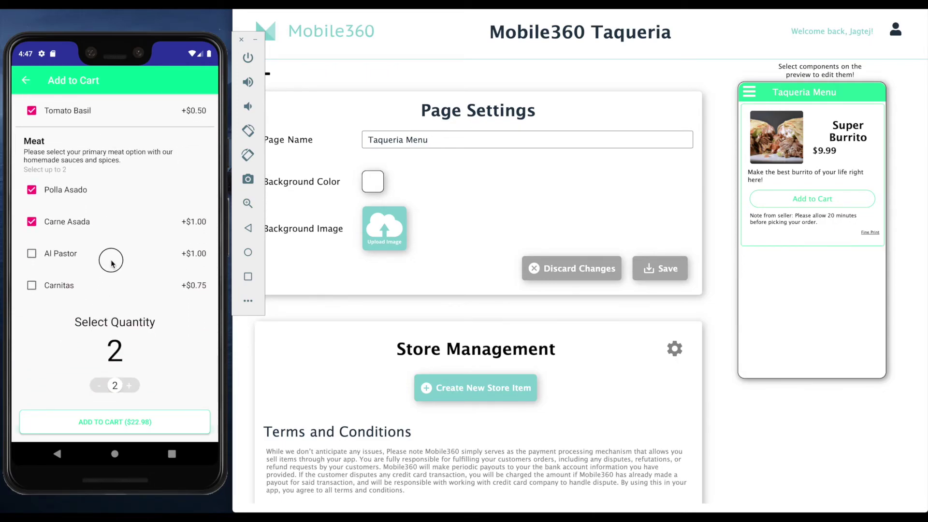
pyautogui.click(99, 422)
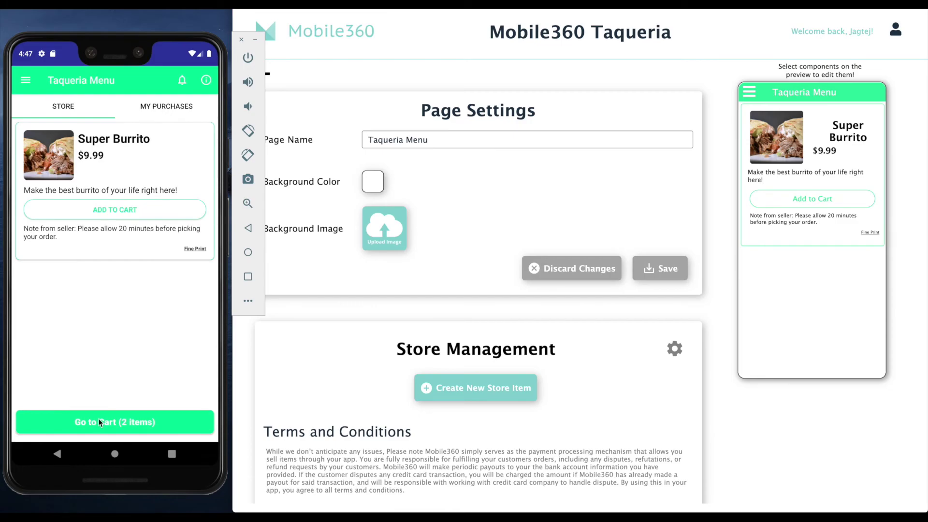
# Review the cart and proceed to checkout.
pyautogui.click(111, 424)
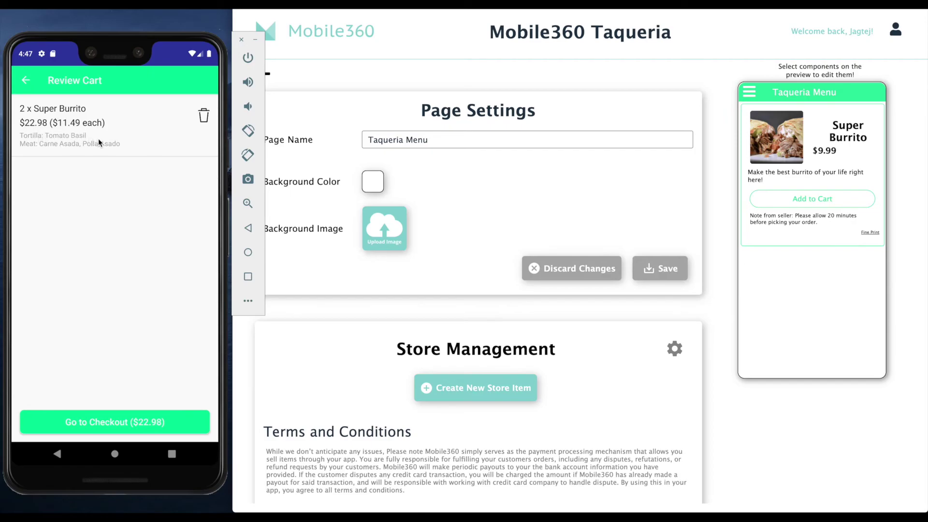
pyautogui.click(94, 420)
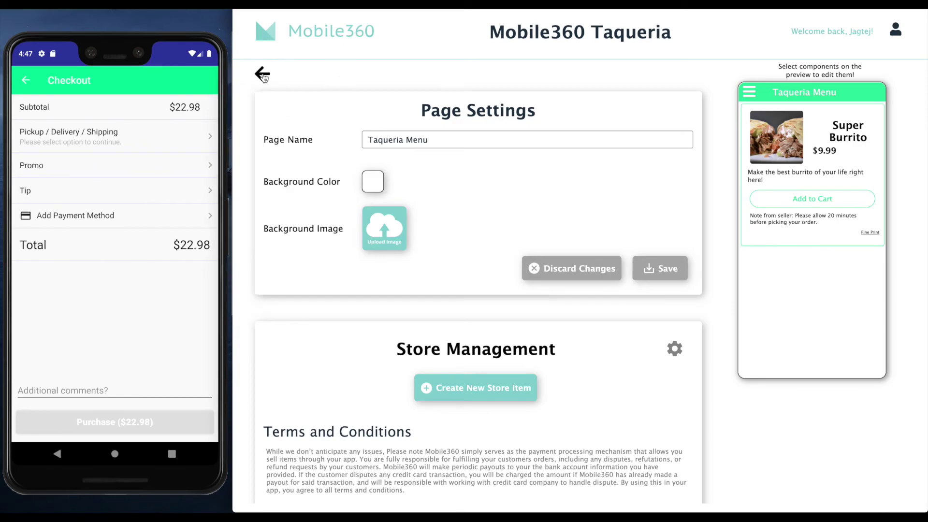
# Switch back to the Mobile360 dashboard and leave the Taqueria Menu page editor for the application settings.
pyautogui.click(263, 75)
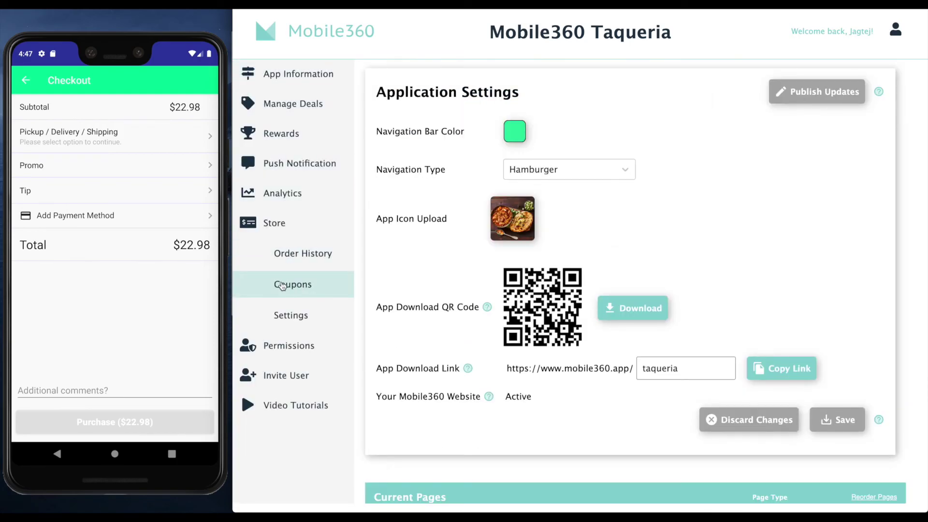